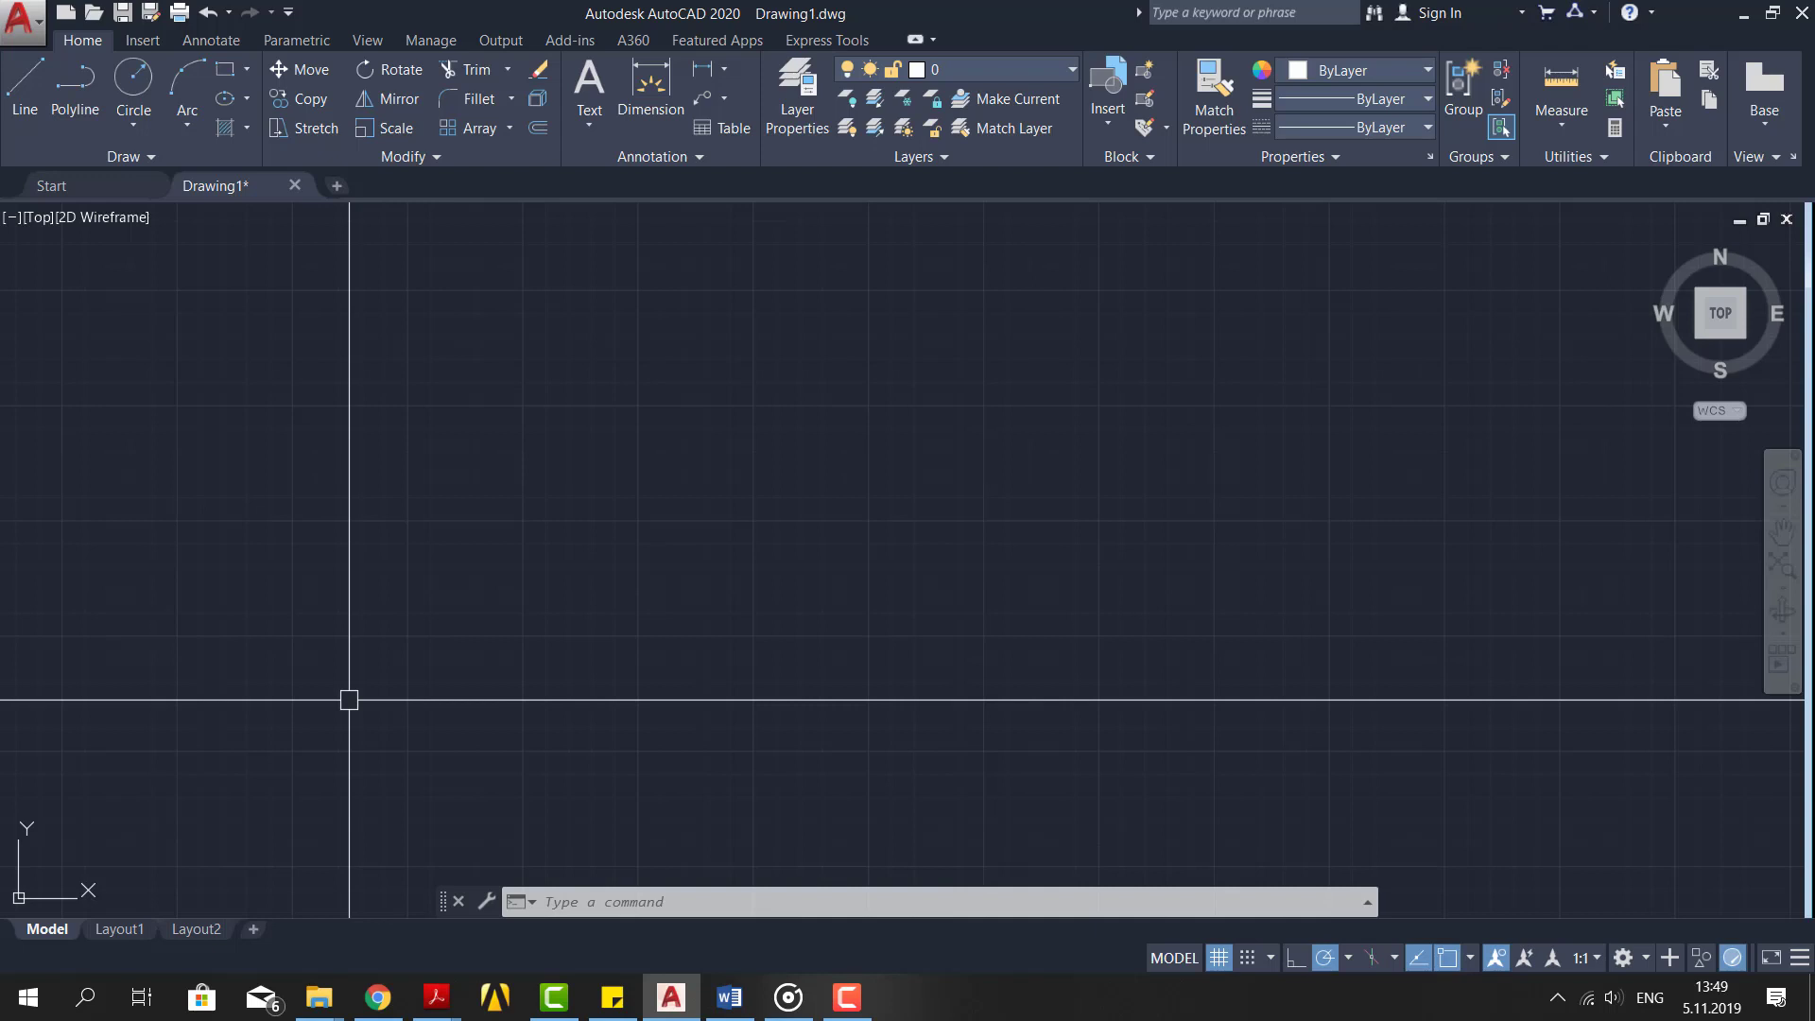
Step: In UNITS, set Decimal lengths at 0.00 precision, Decimal Degrees angles and Millimeters insertion scale
text(units)
key(space)
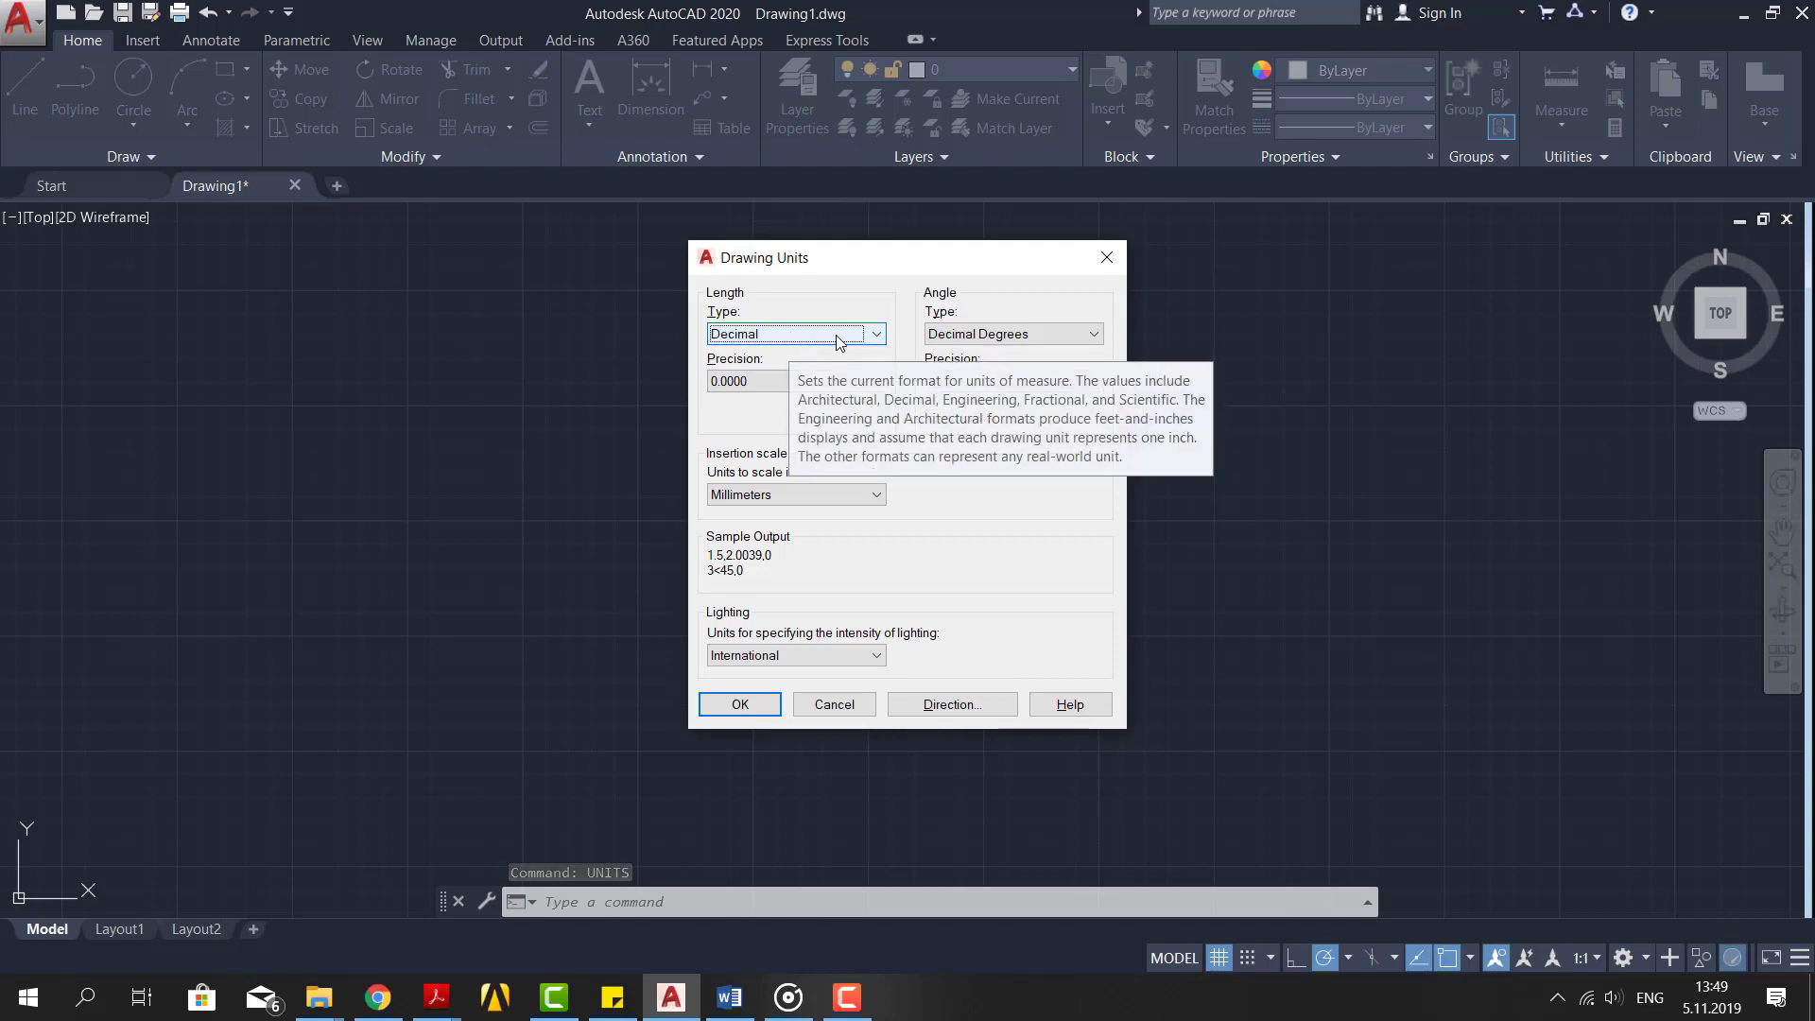
click(872, 337)
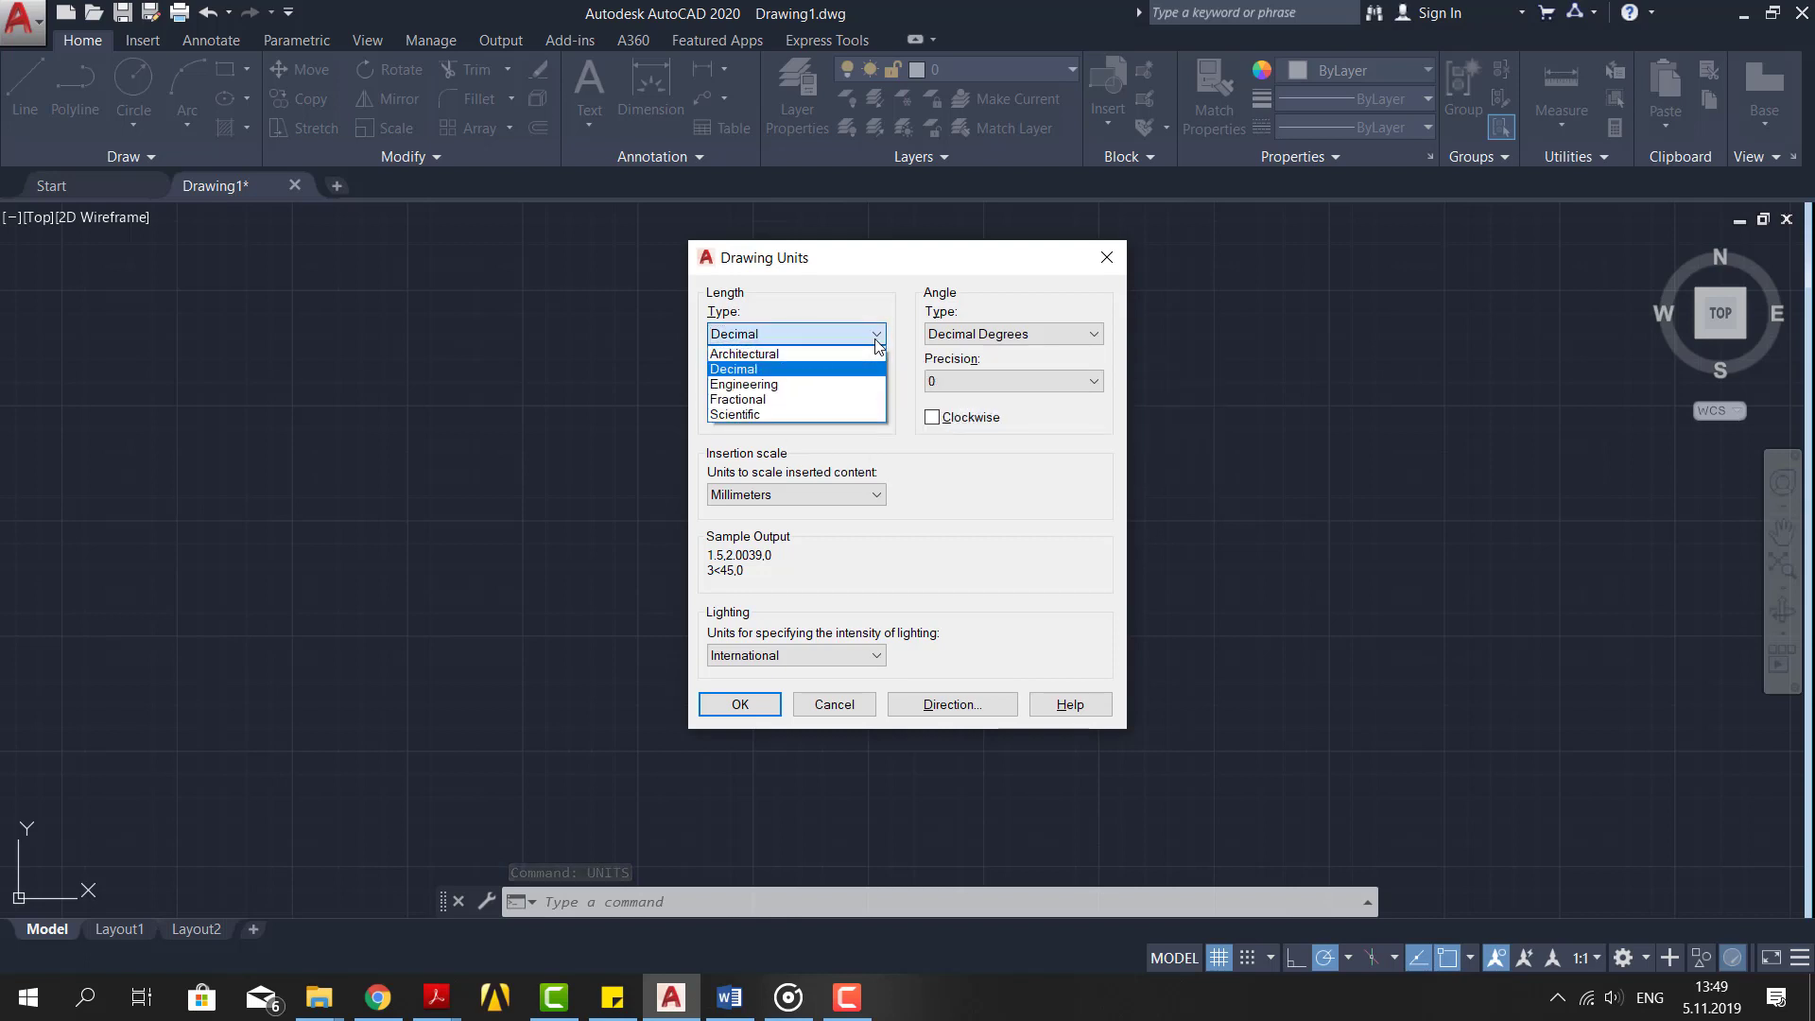
click(799, 369)
click(862, 381)
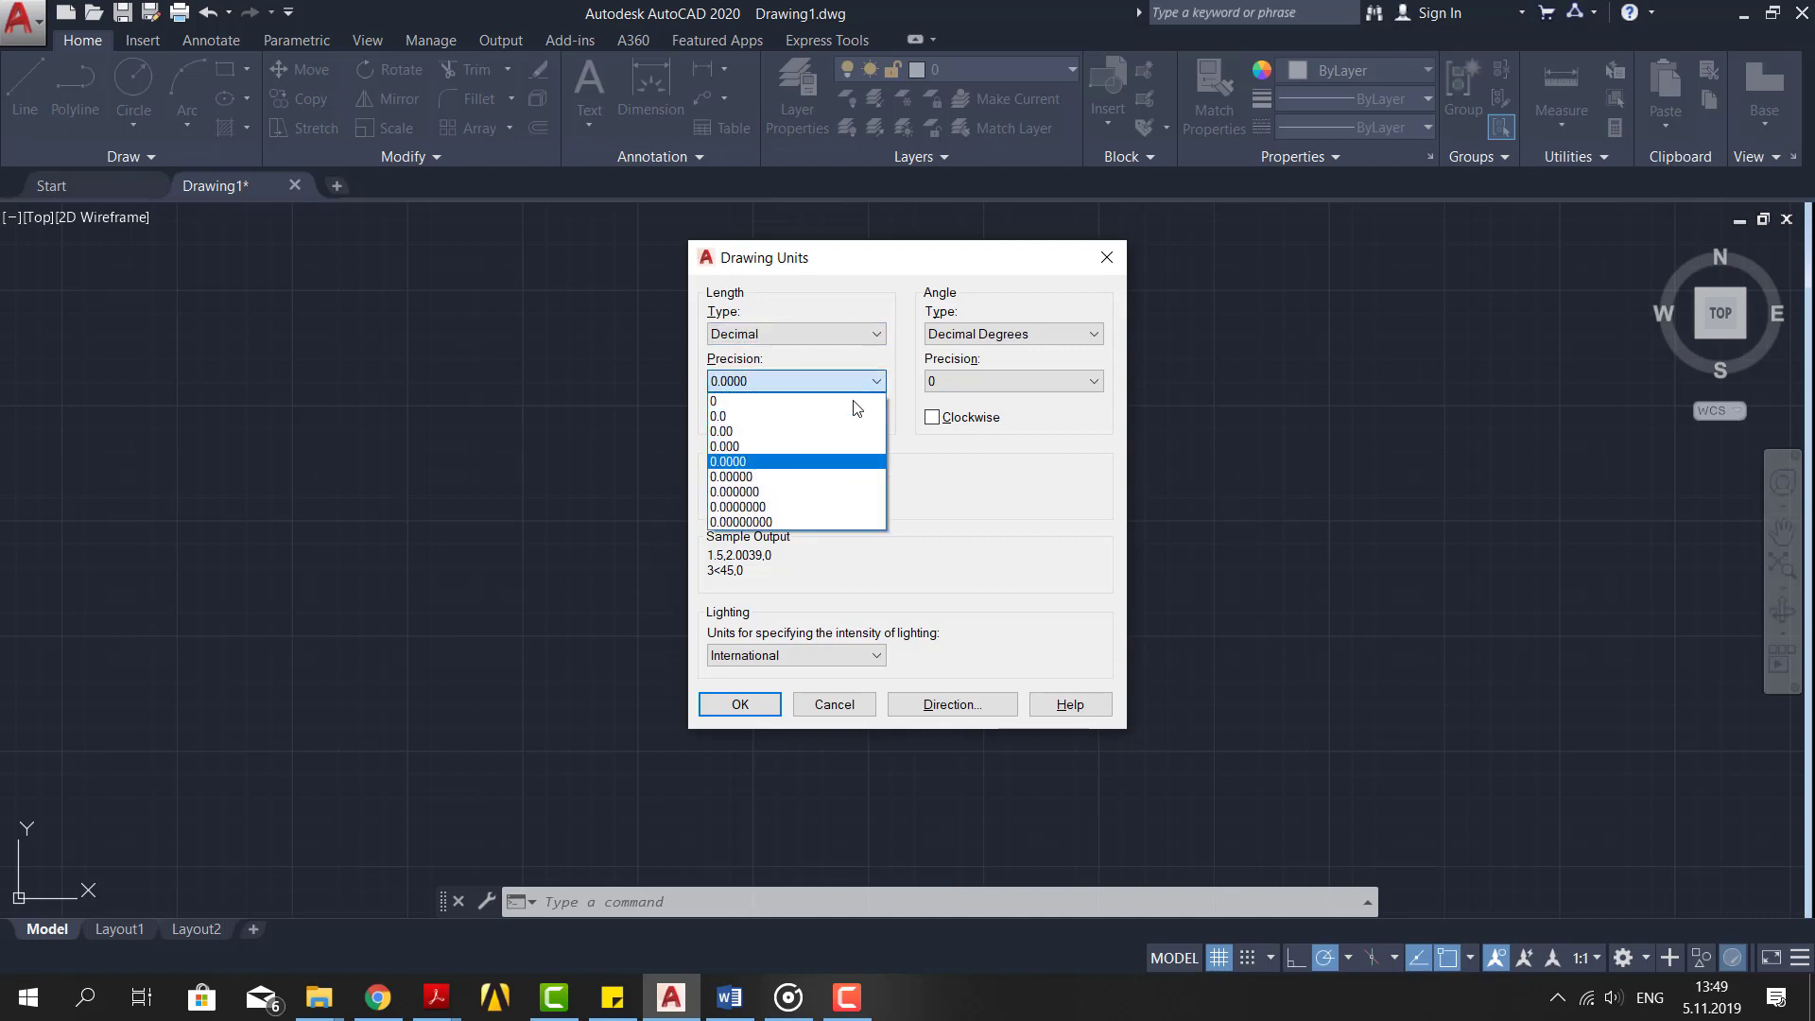
click(743, 432)
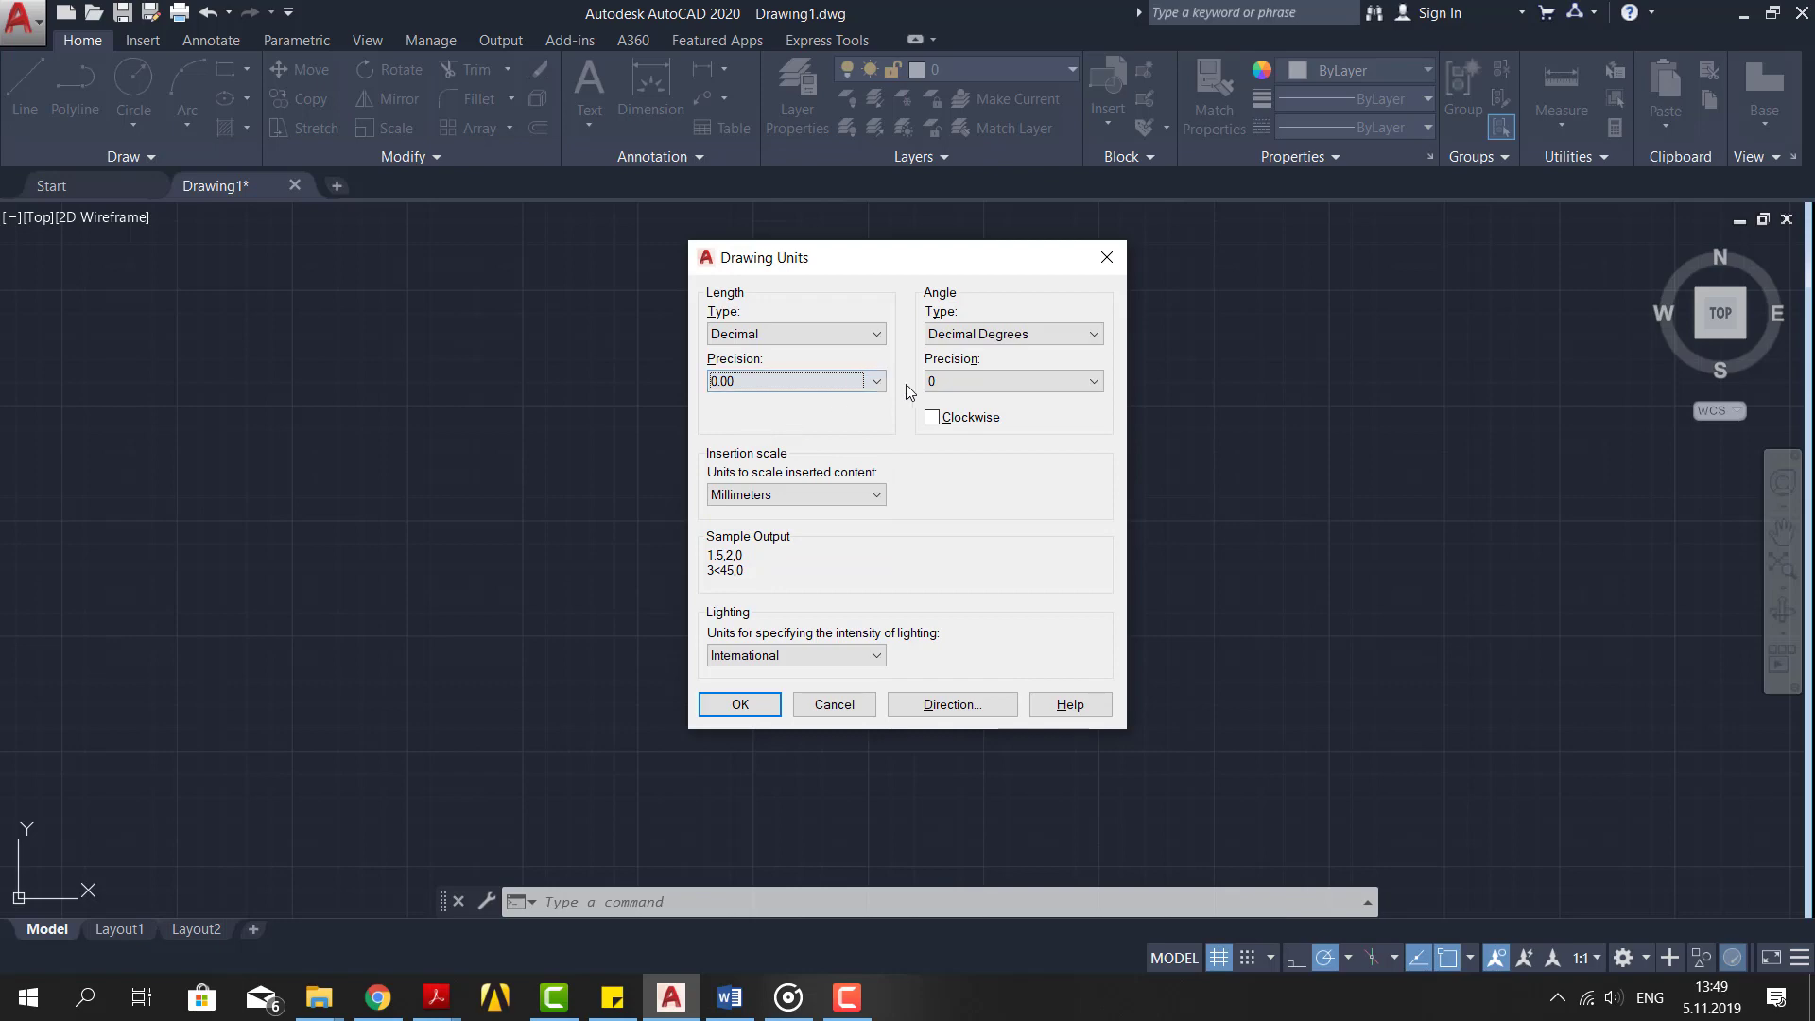
click(1045, 333)
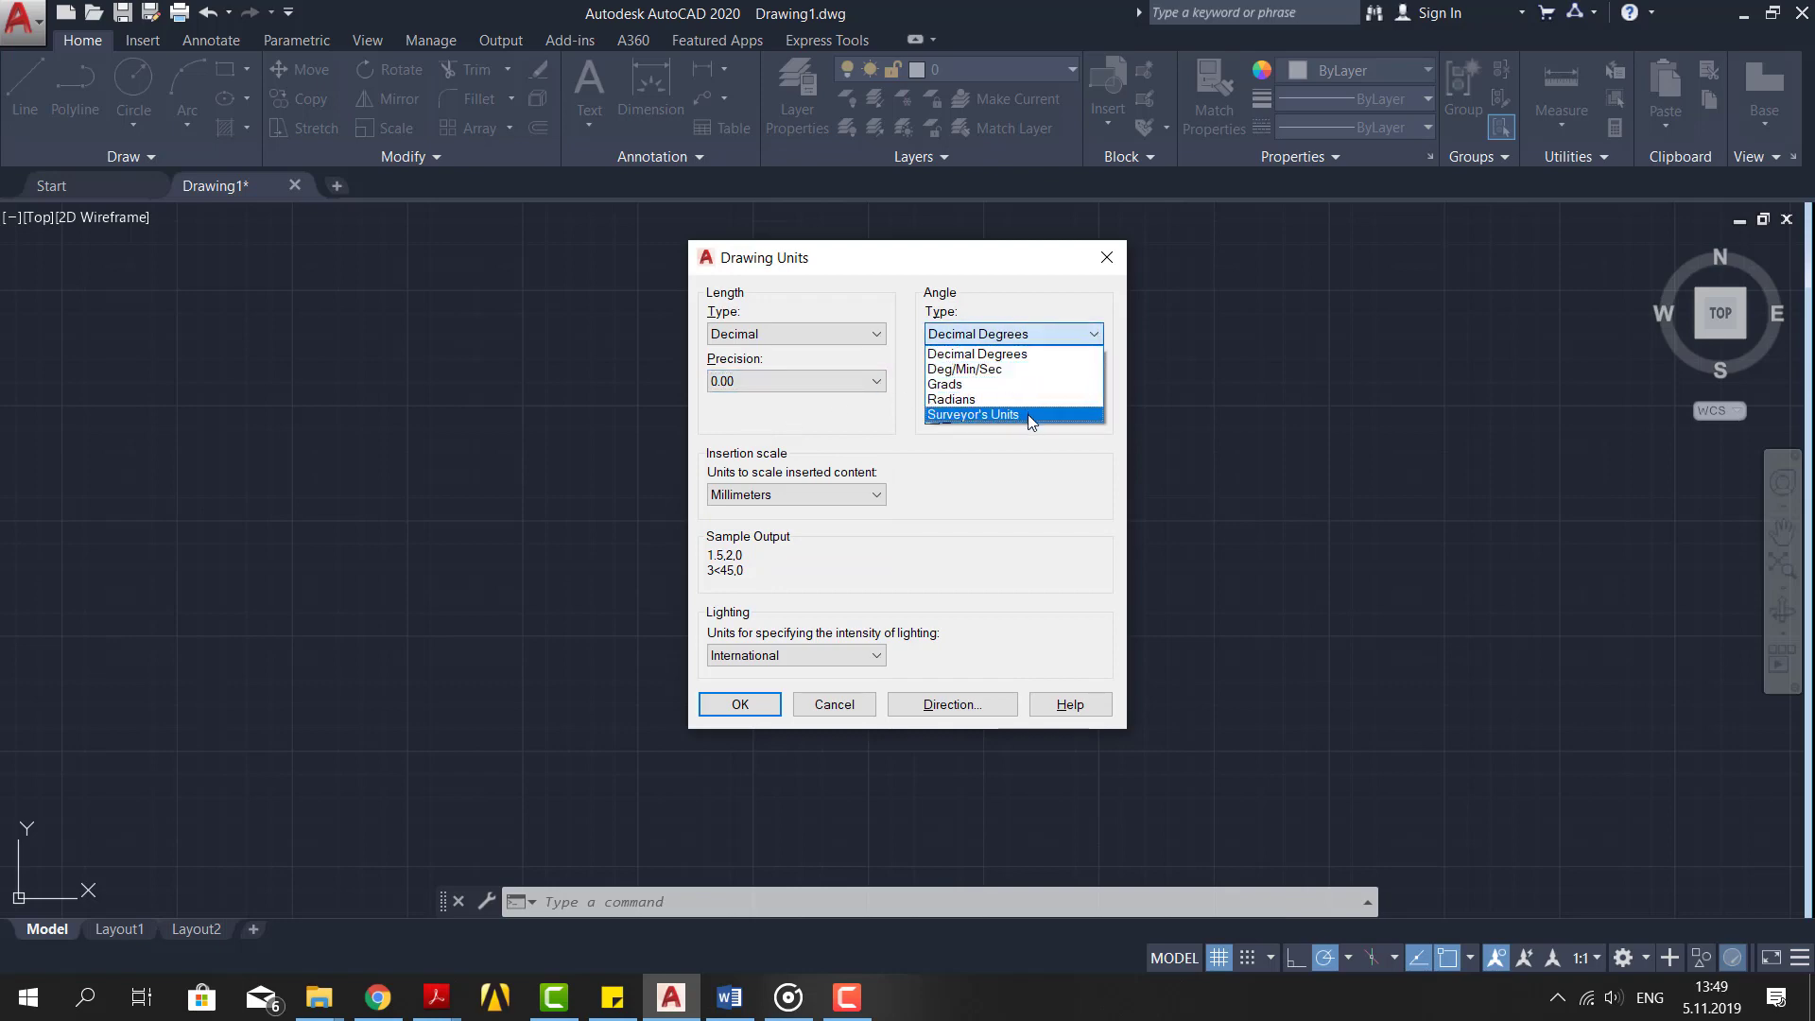
click(1036, 338)
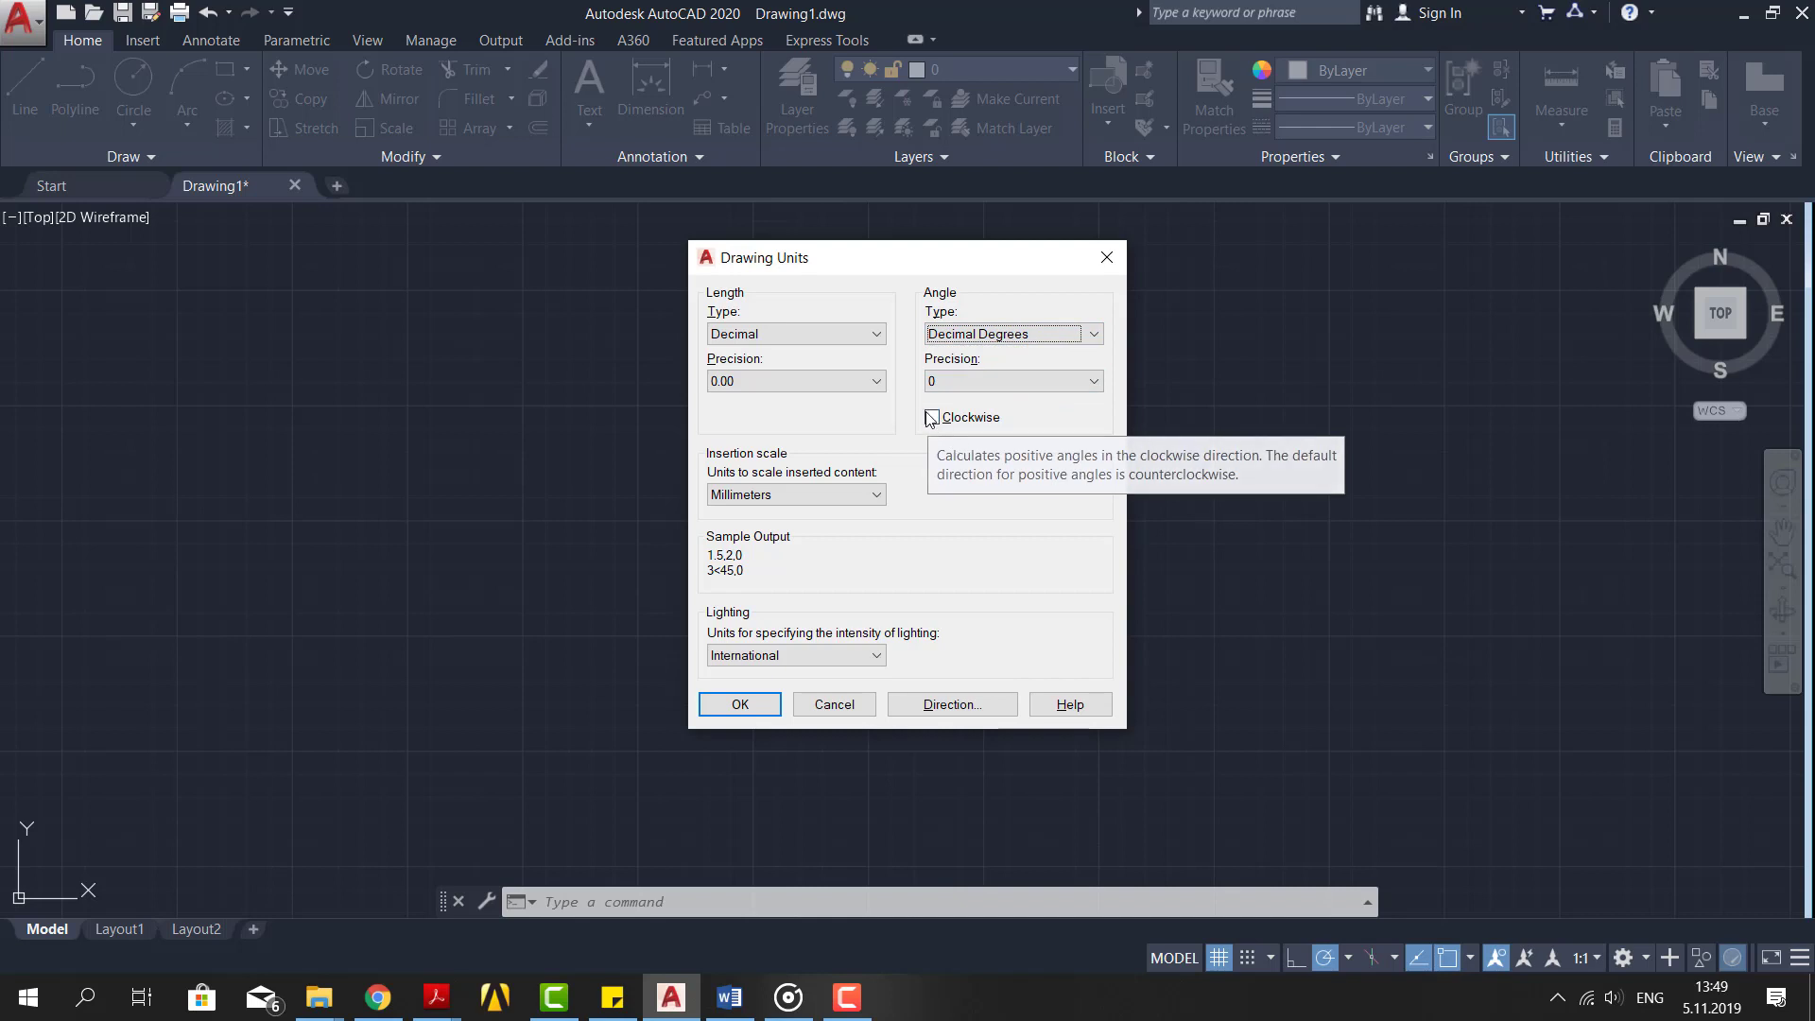
click(794, 495)
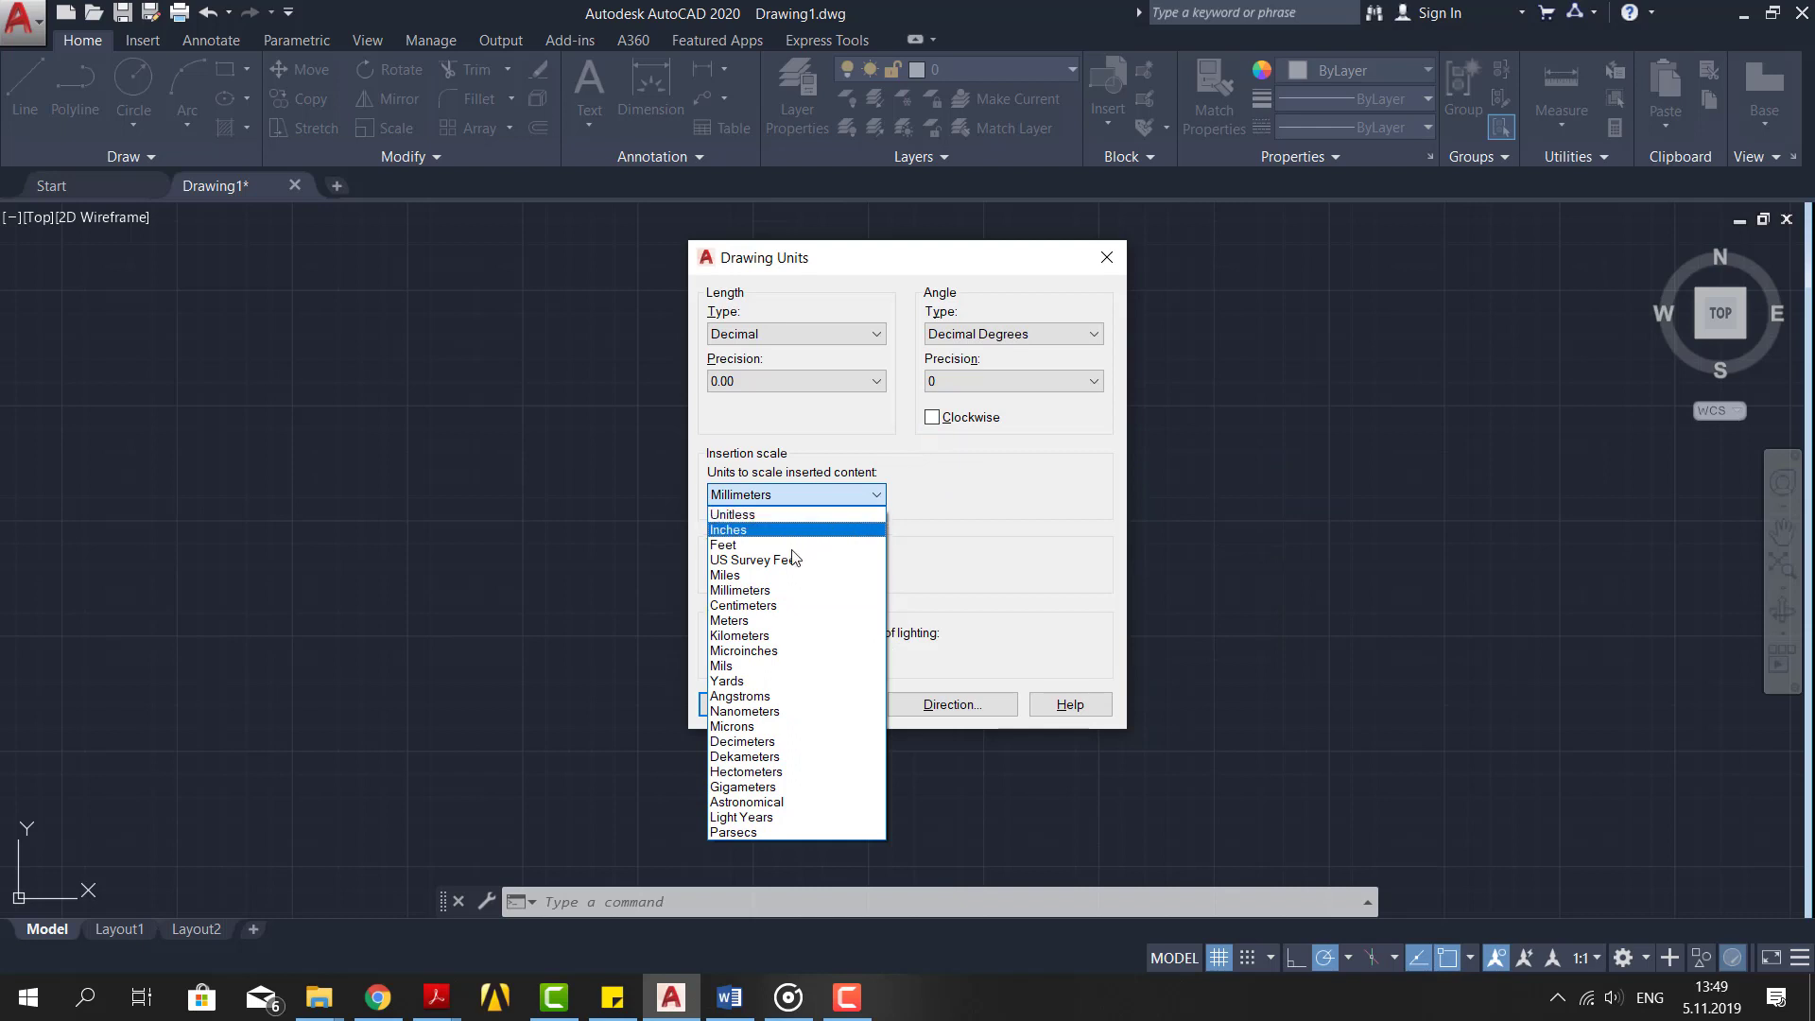
click(996, 570)
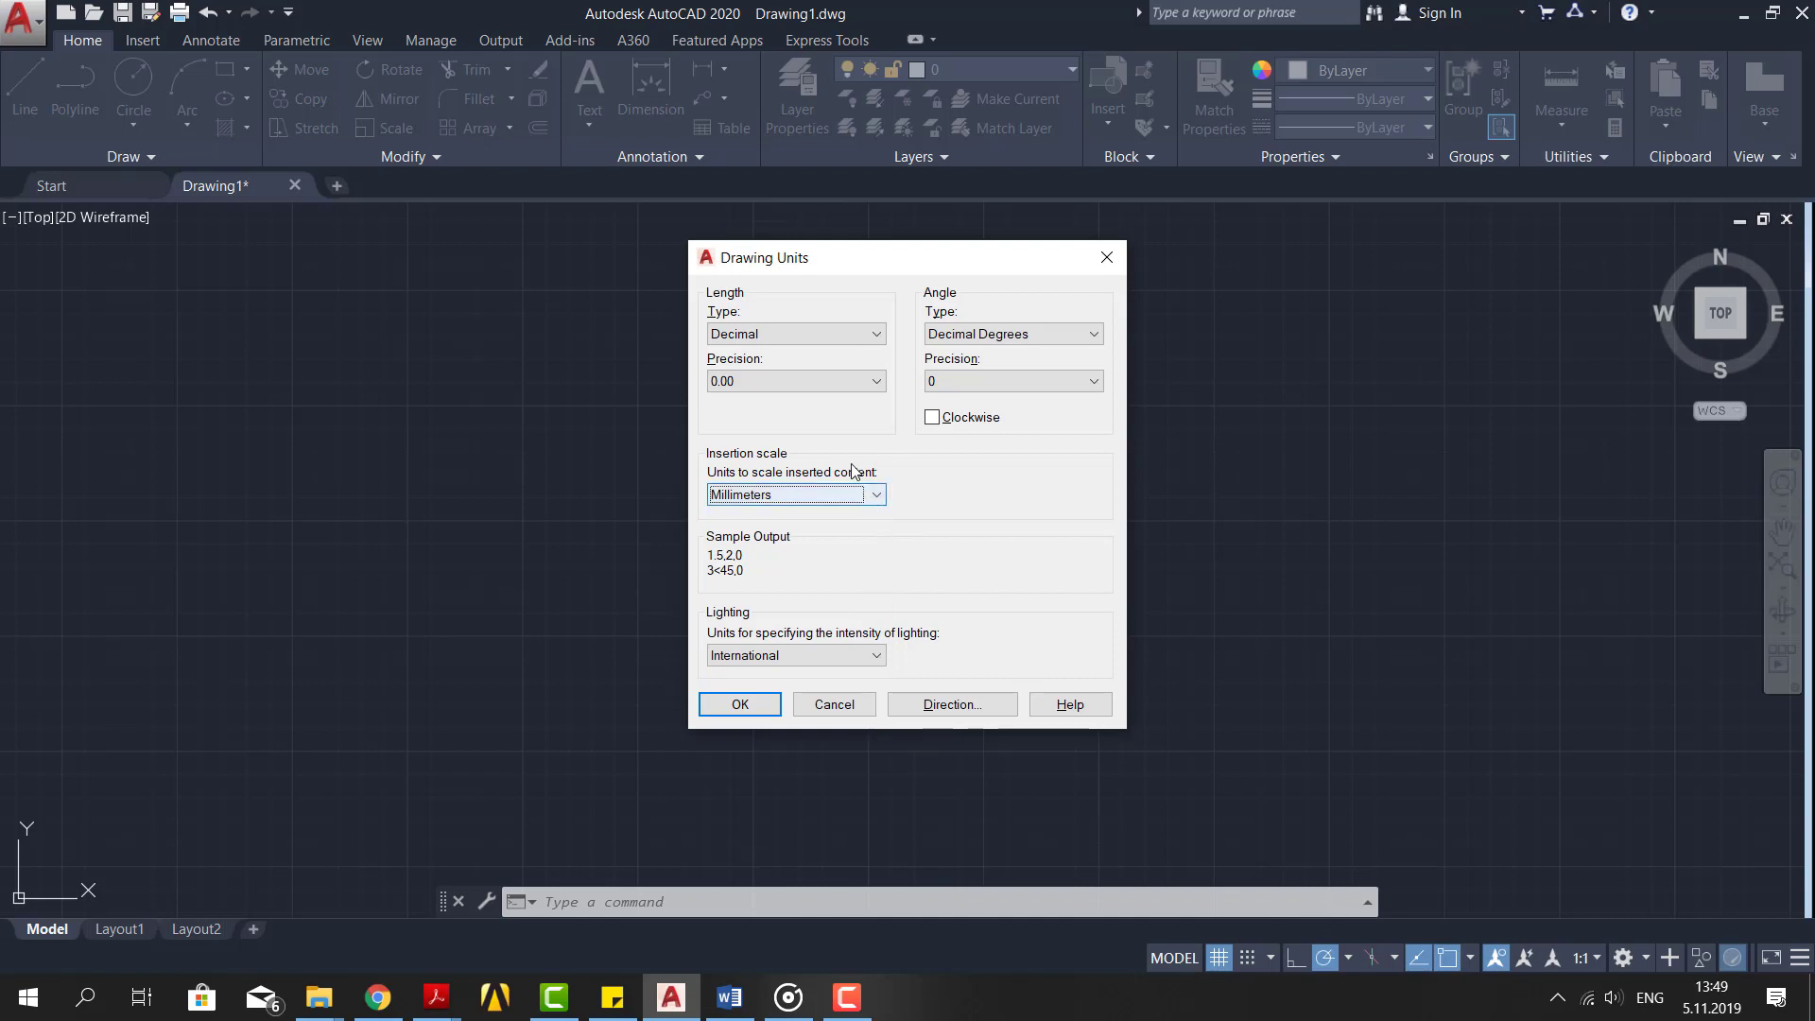
Step: Change the length type to Architectural and the insertion scale to Inches
click(872, 335)
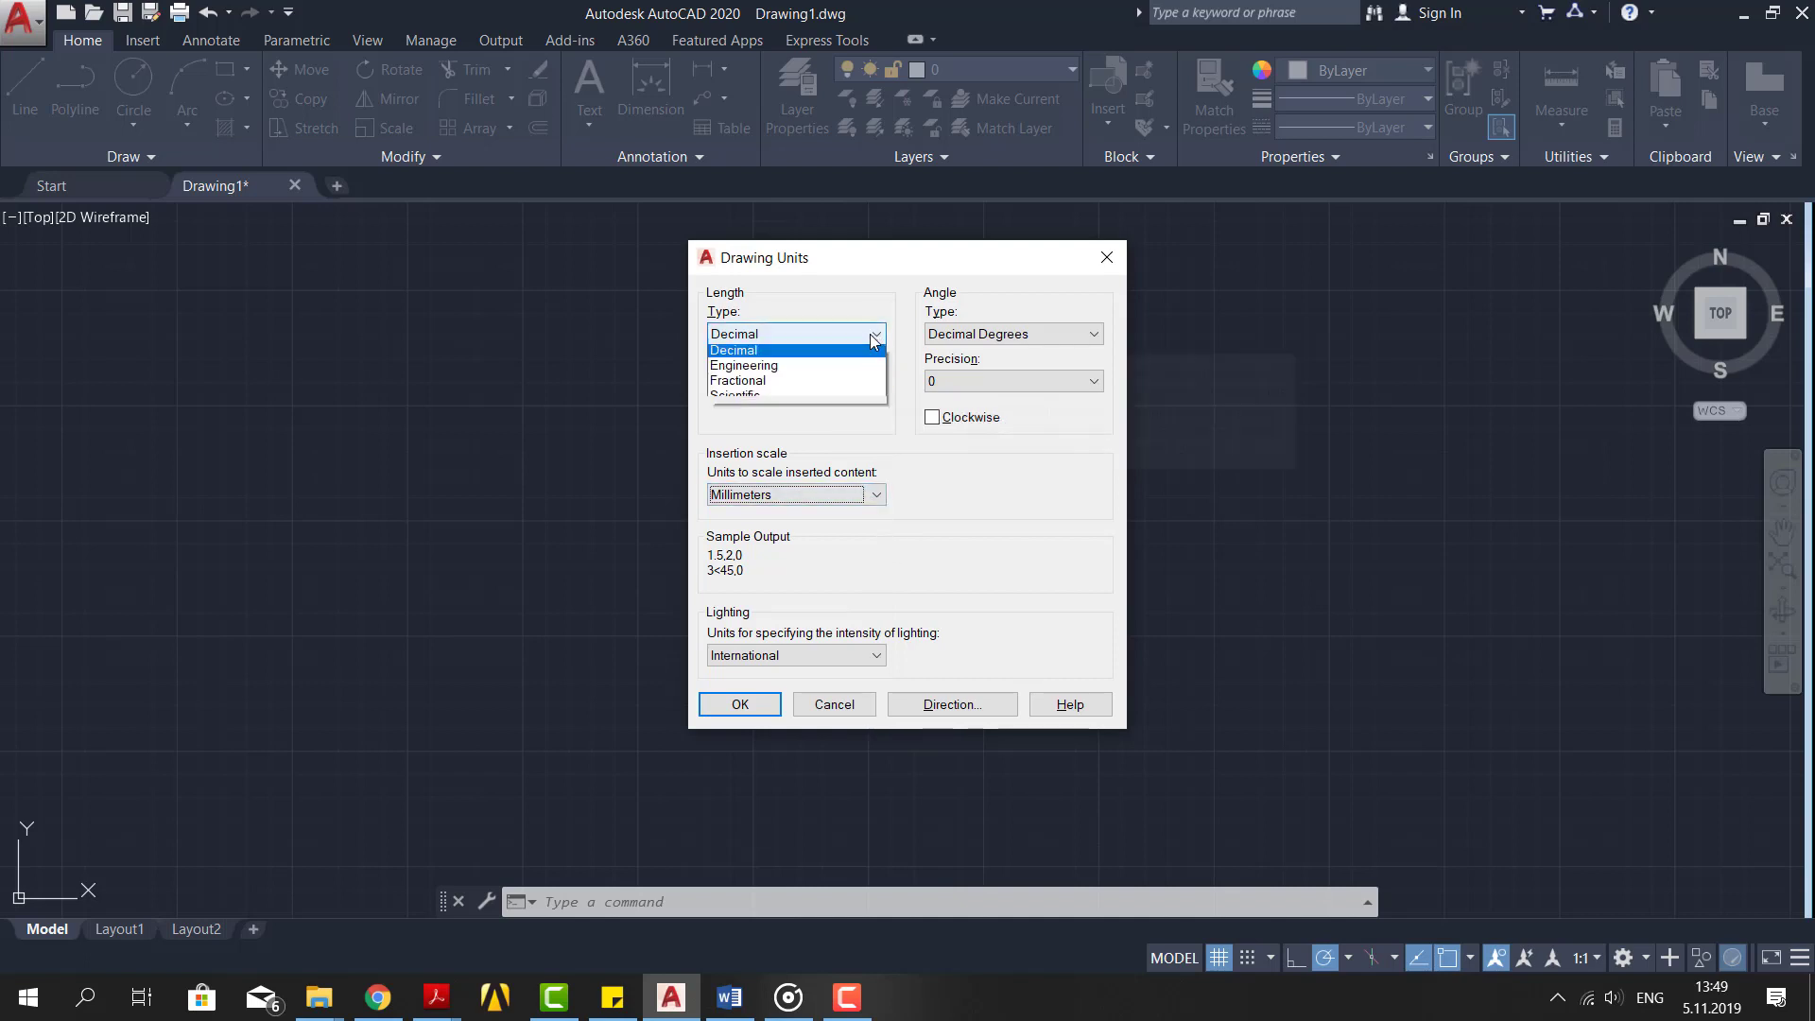
click(832, 350)
click(813, 495)
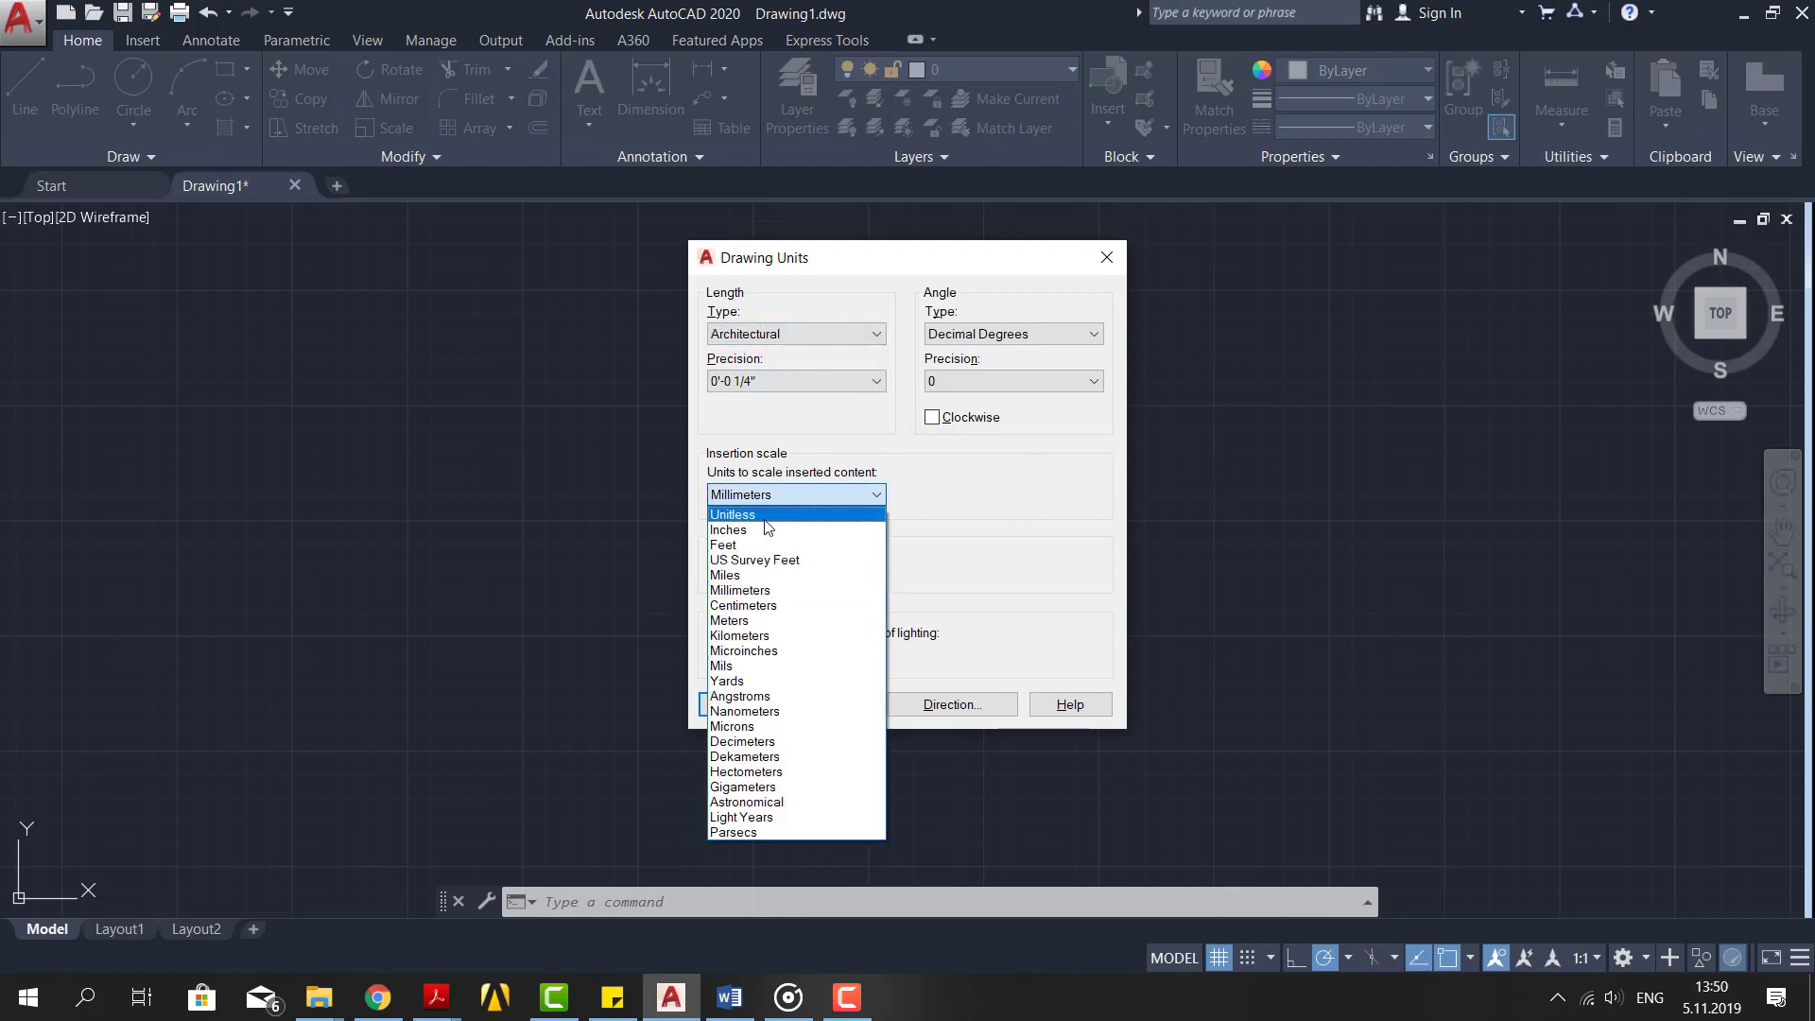
click(755, 530)
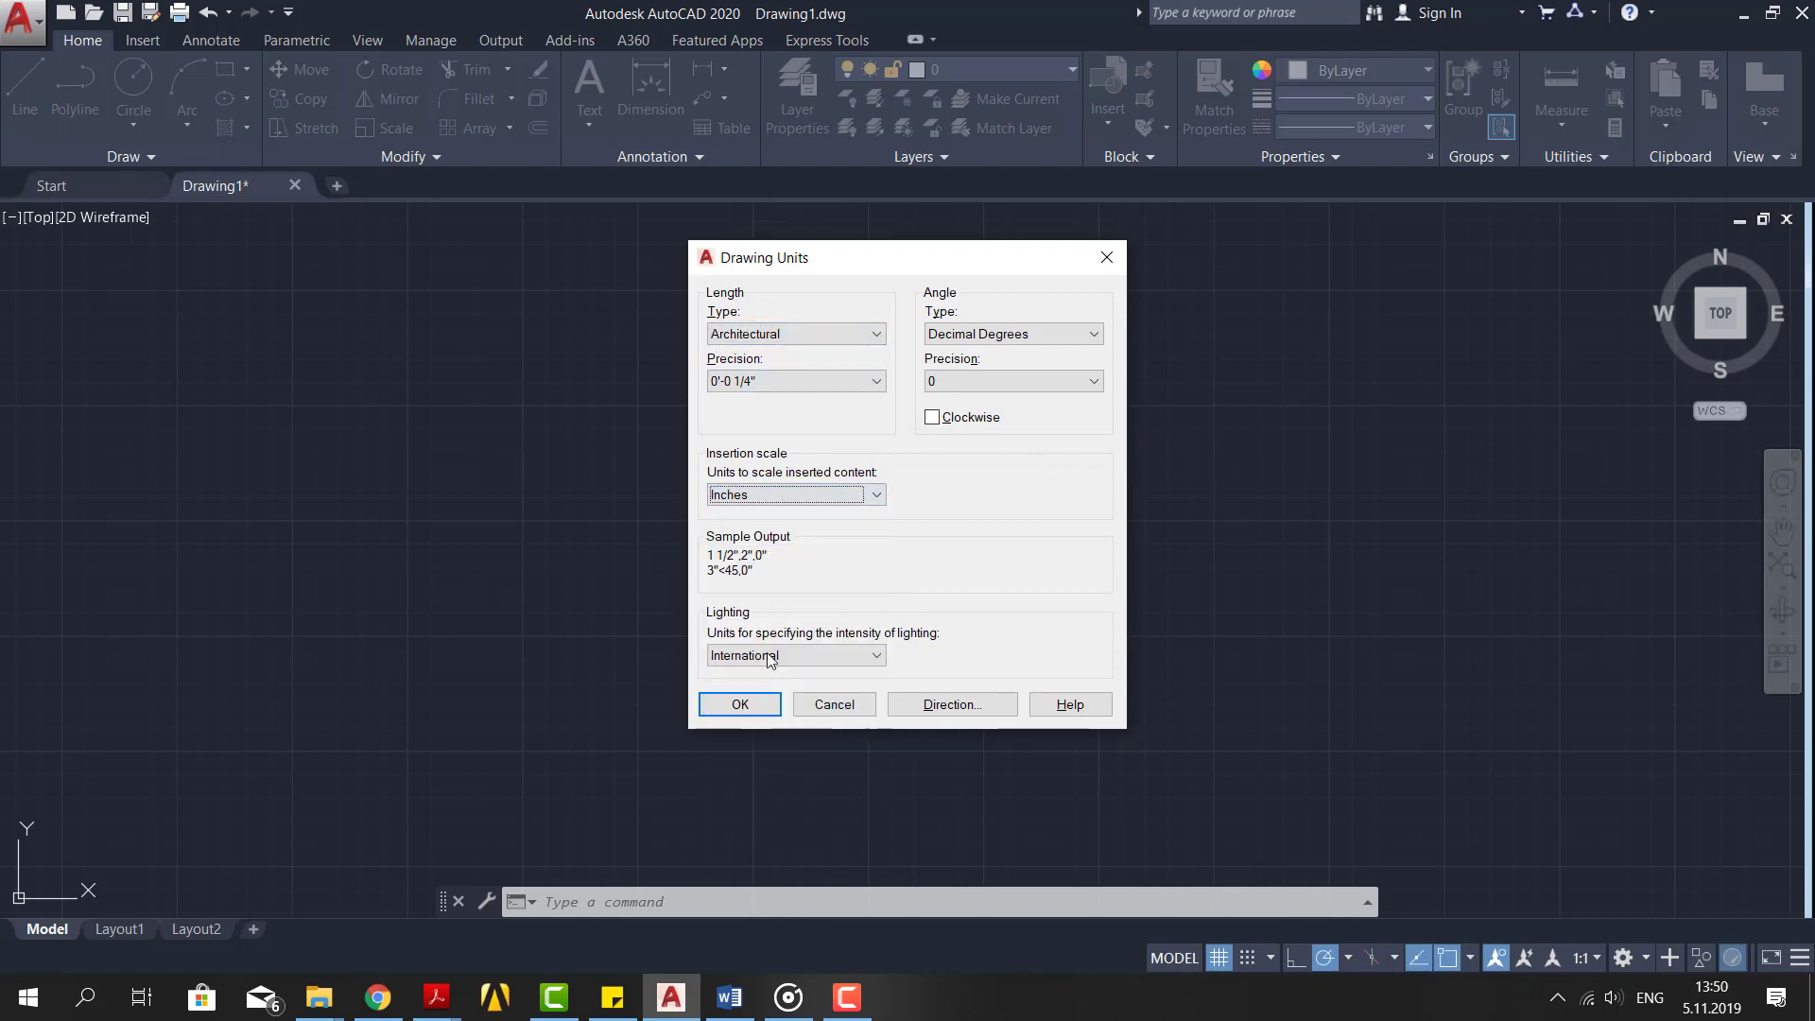
Step: Apply the new units and draw a 4' by 4' square with RECTANG
click(740, 708)
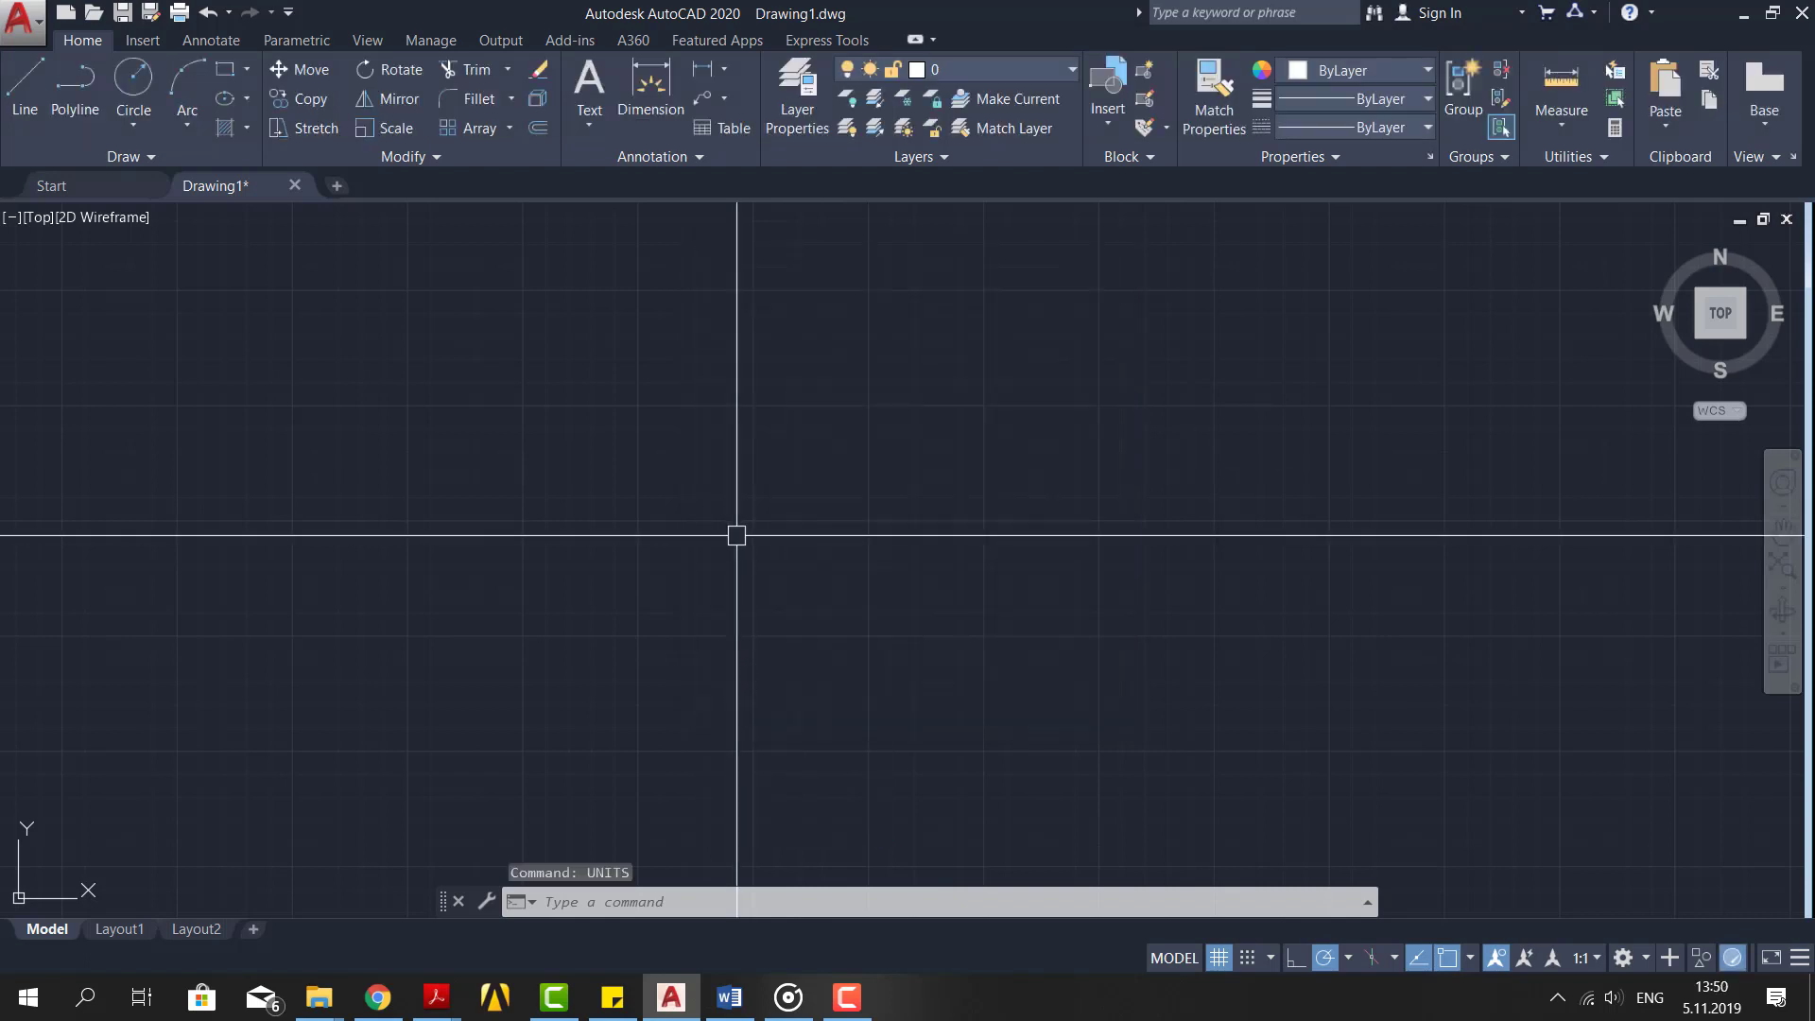
text(REC)
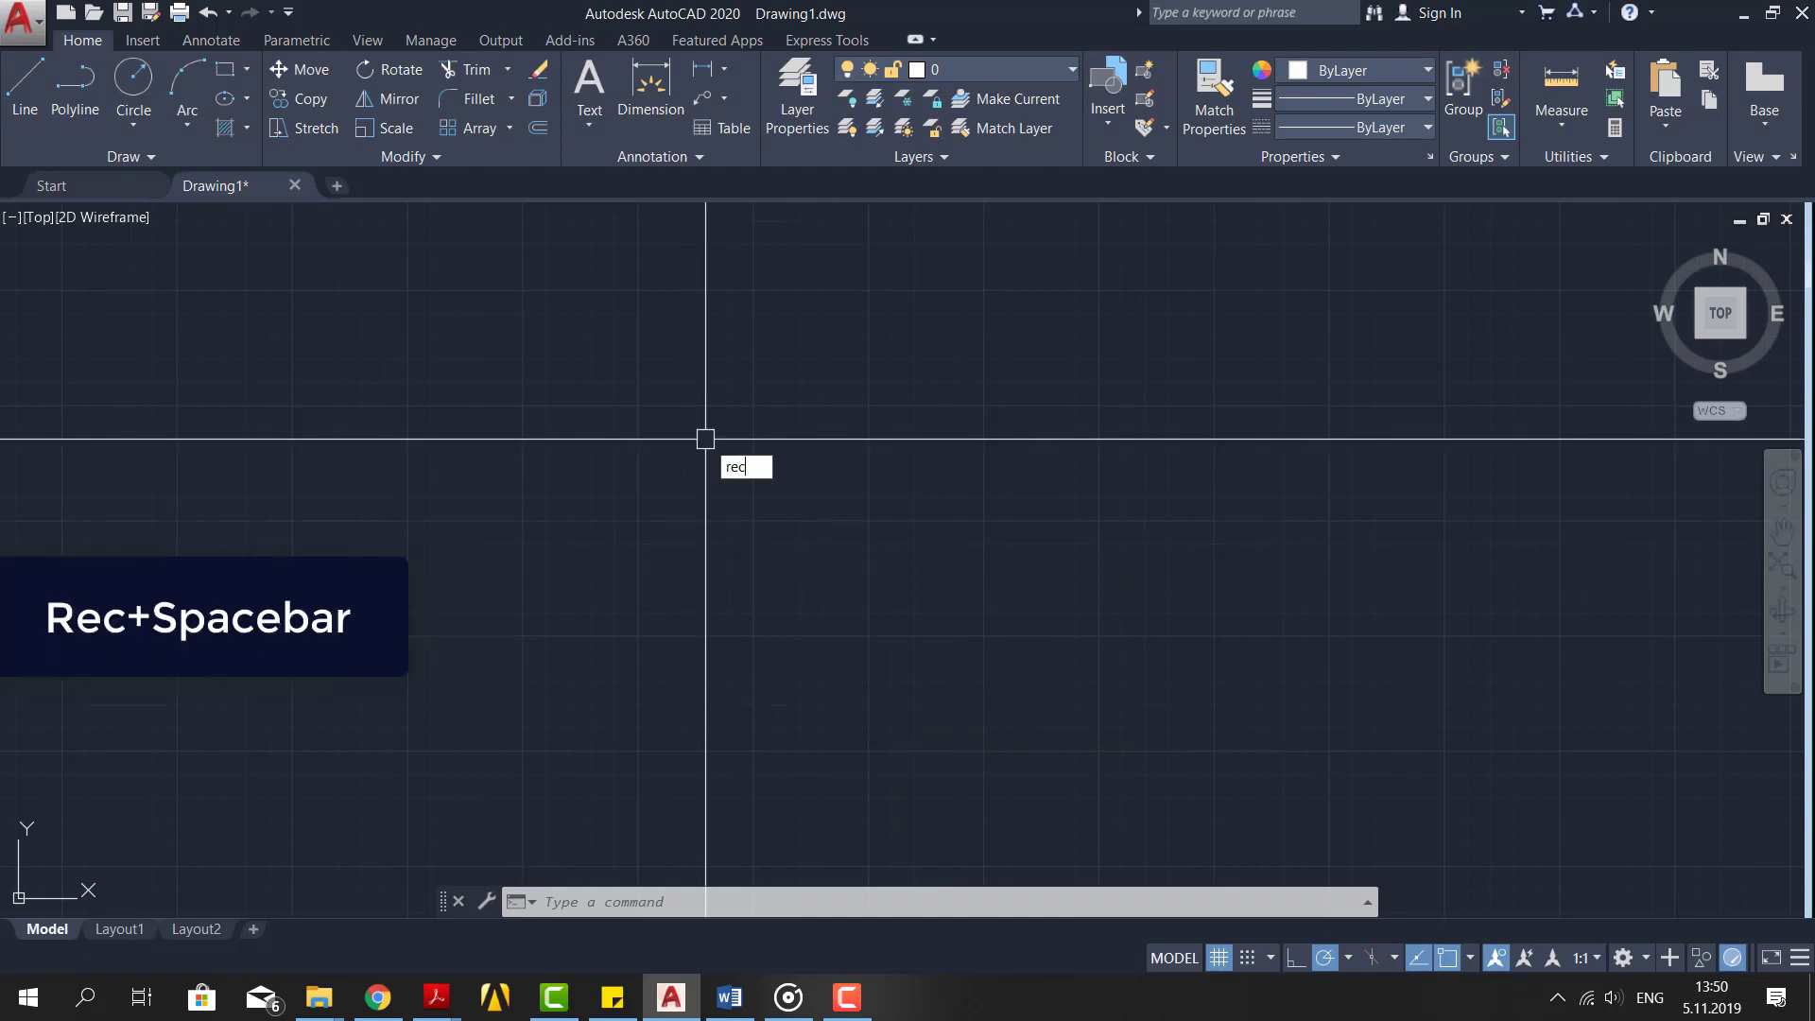
key(space)
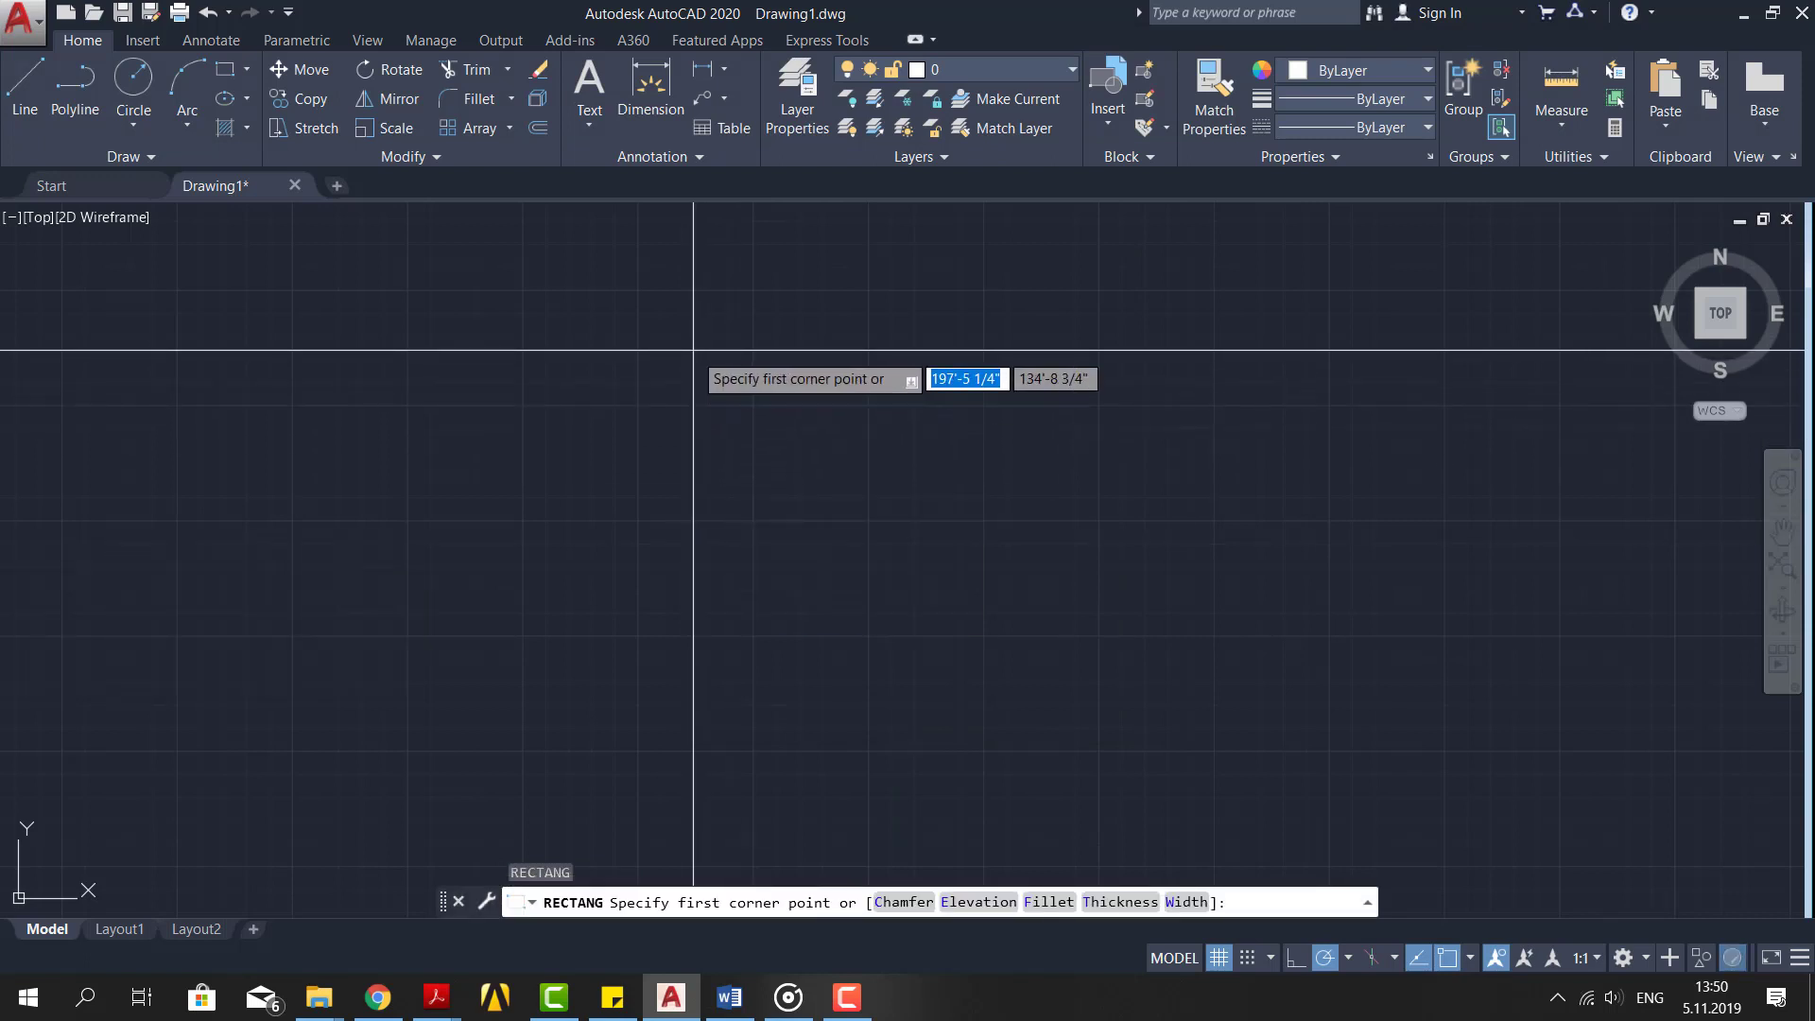
click(693, 350)
text(4')
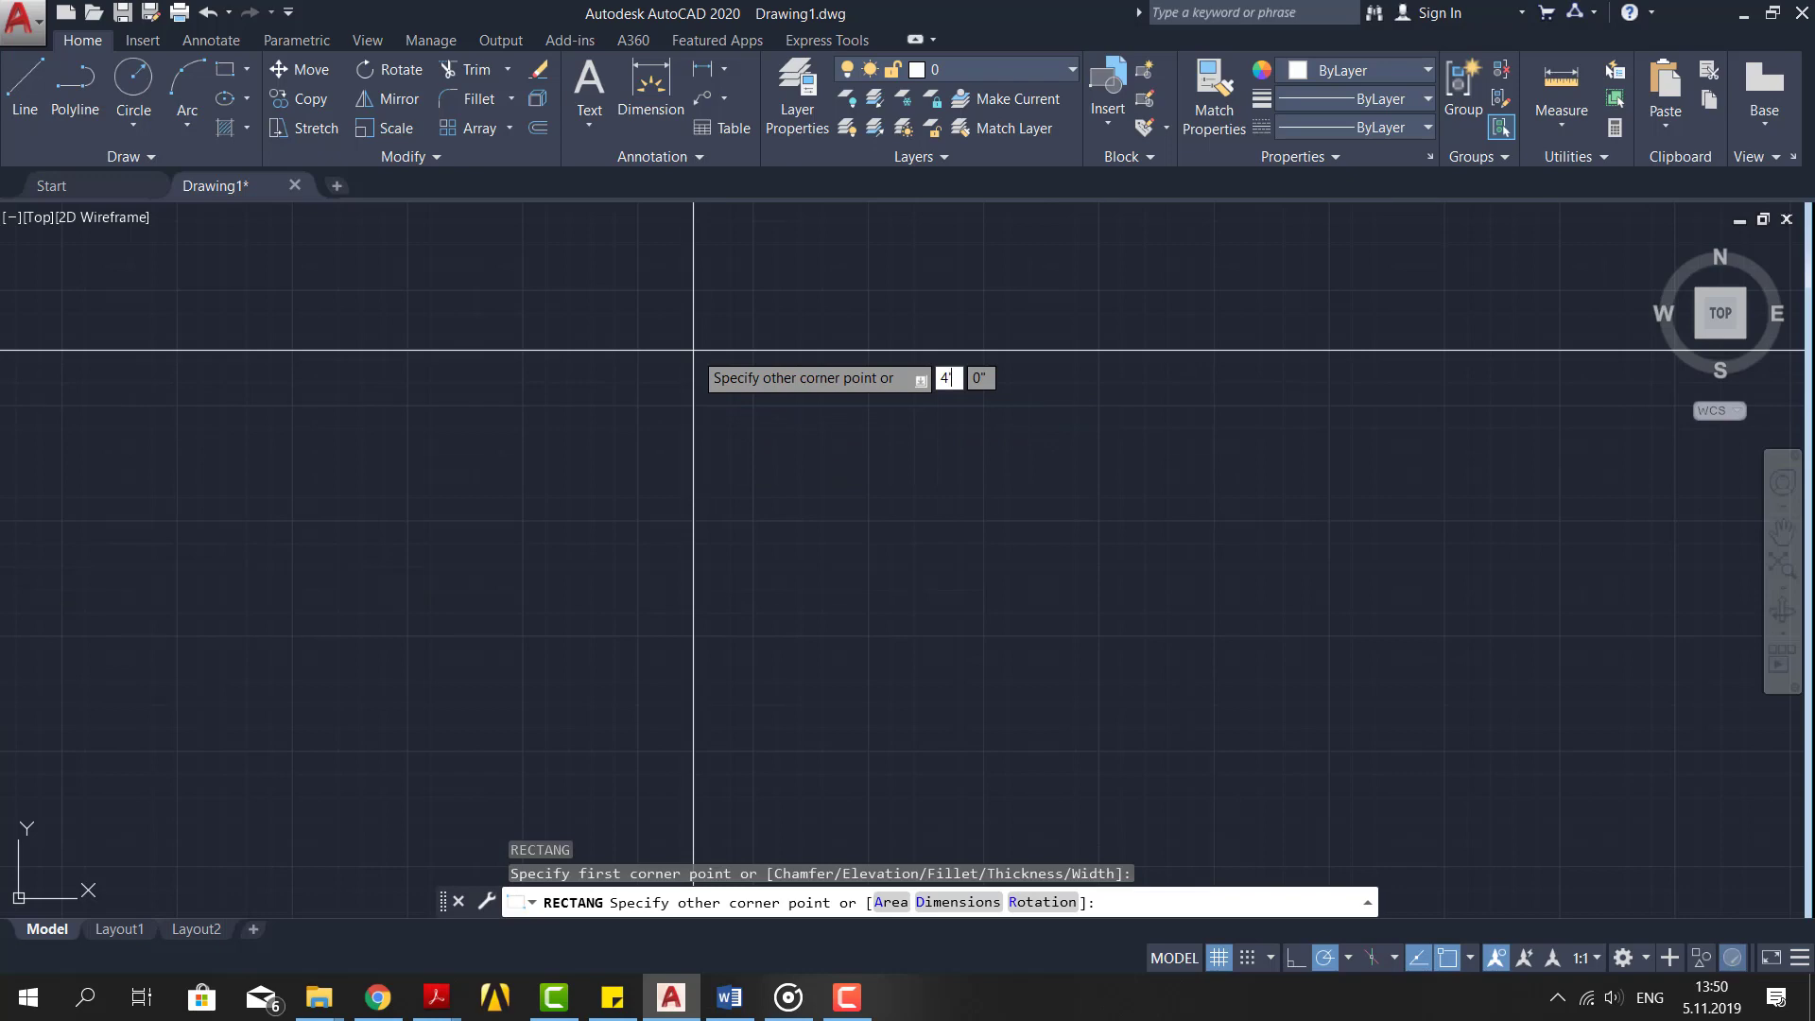
key(Tab)
text(4')
key(Return)
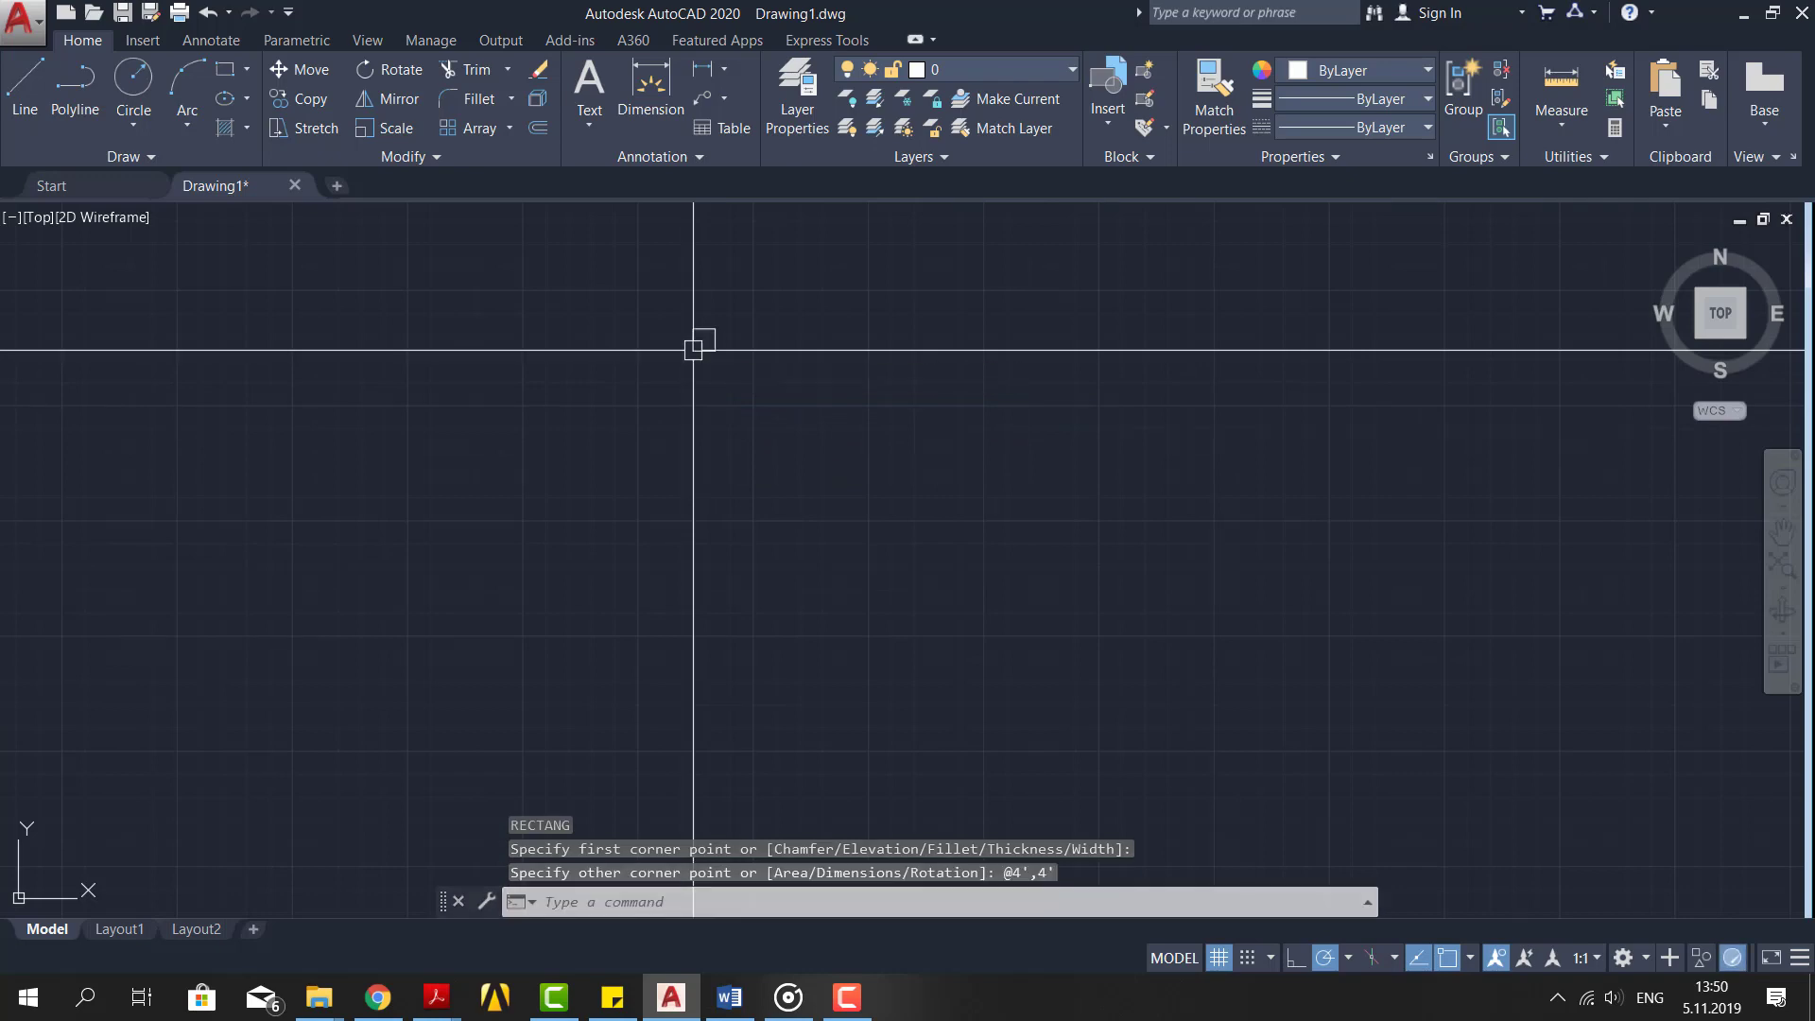
Step: Measure the square's top edge with Measure Distance, confirming it reads 4'-0"
scroll(701, 348, up, 6)
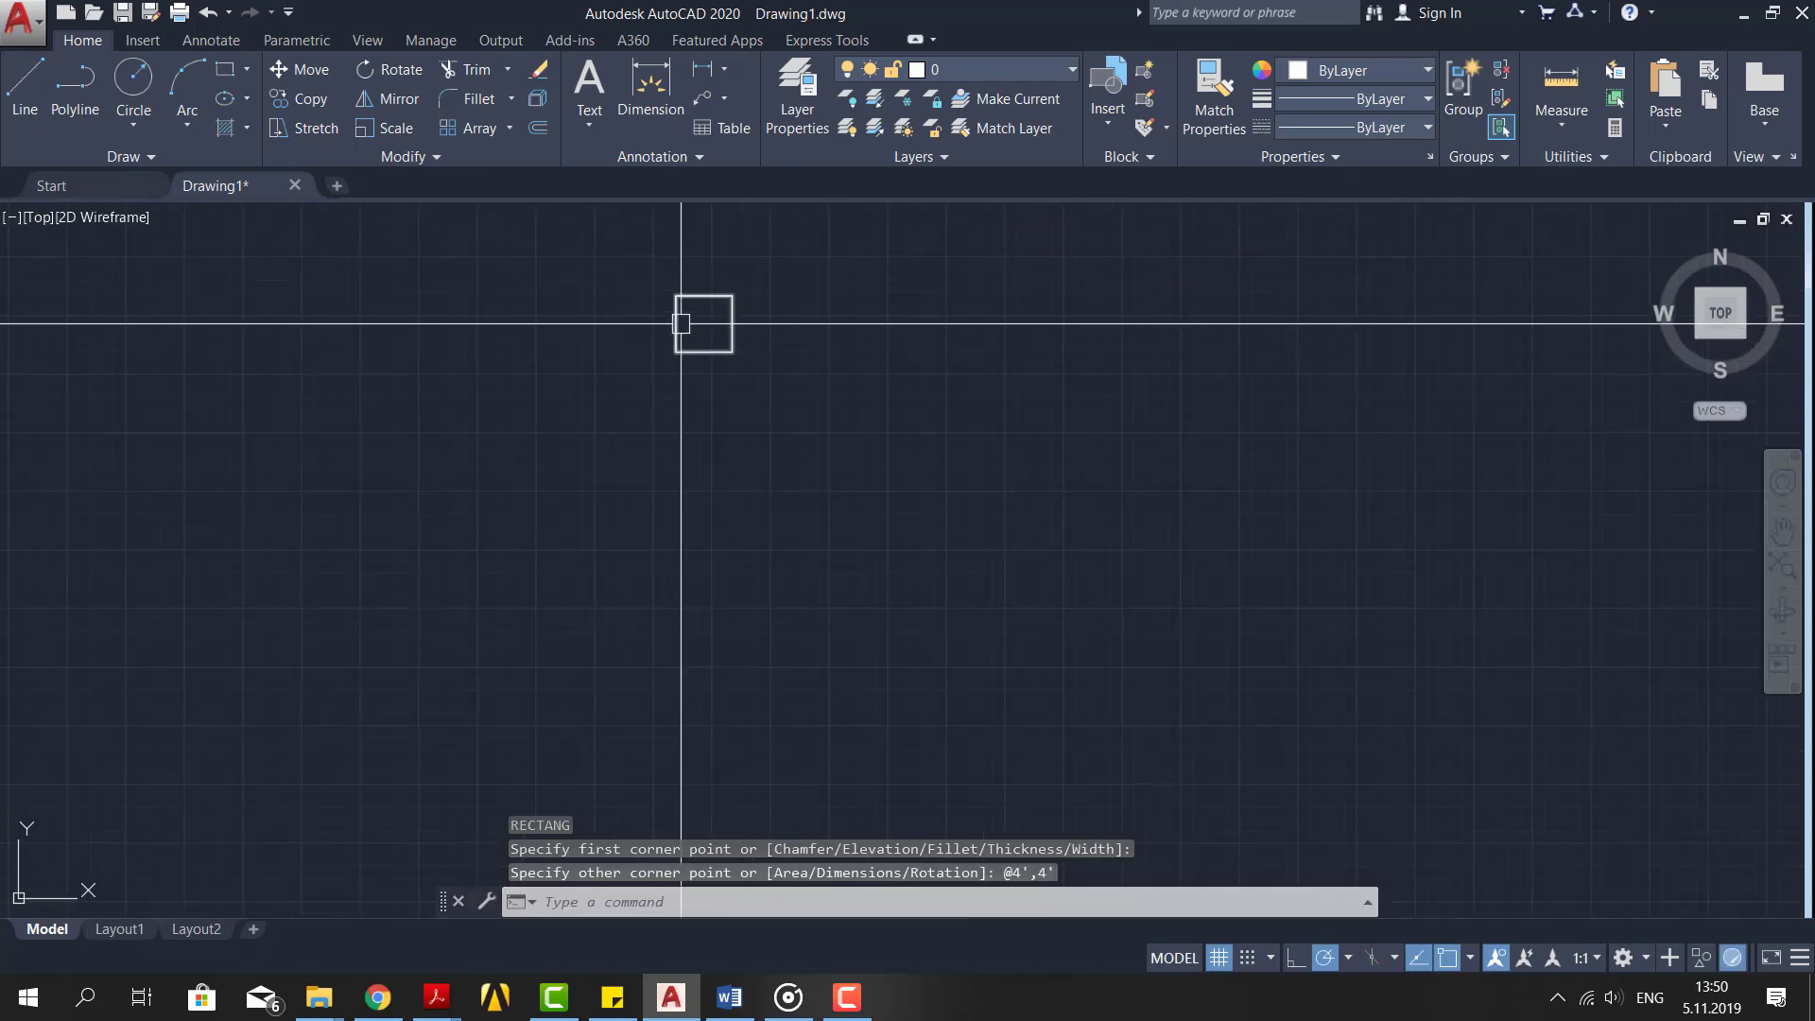
click(1567, 105)
click(1575, 194)
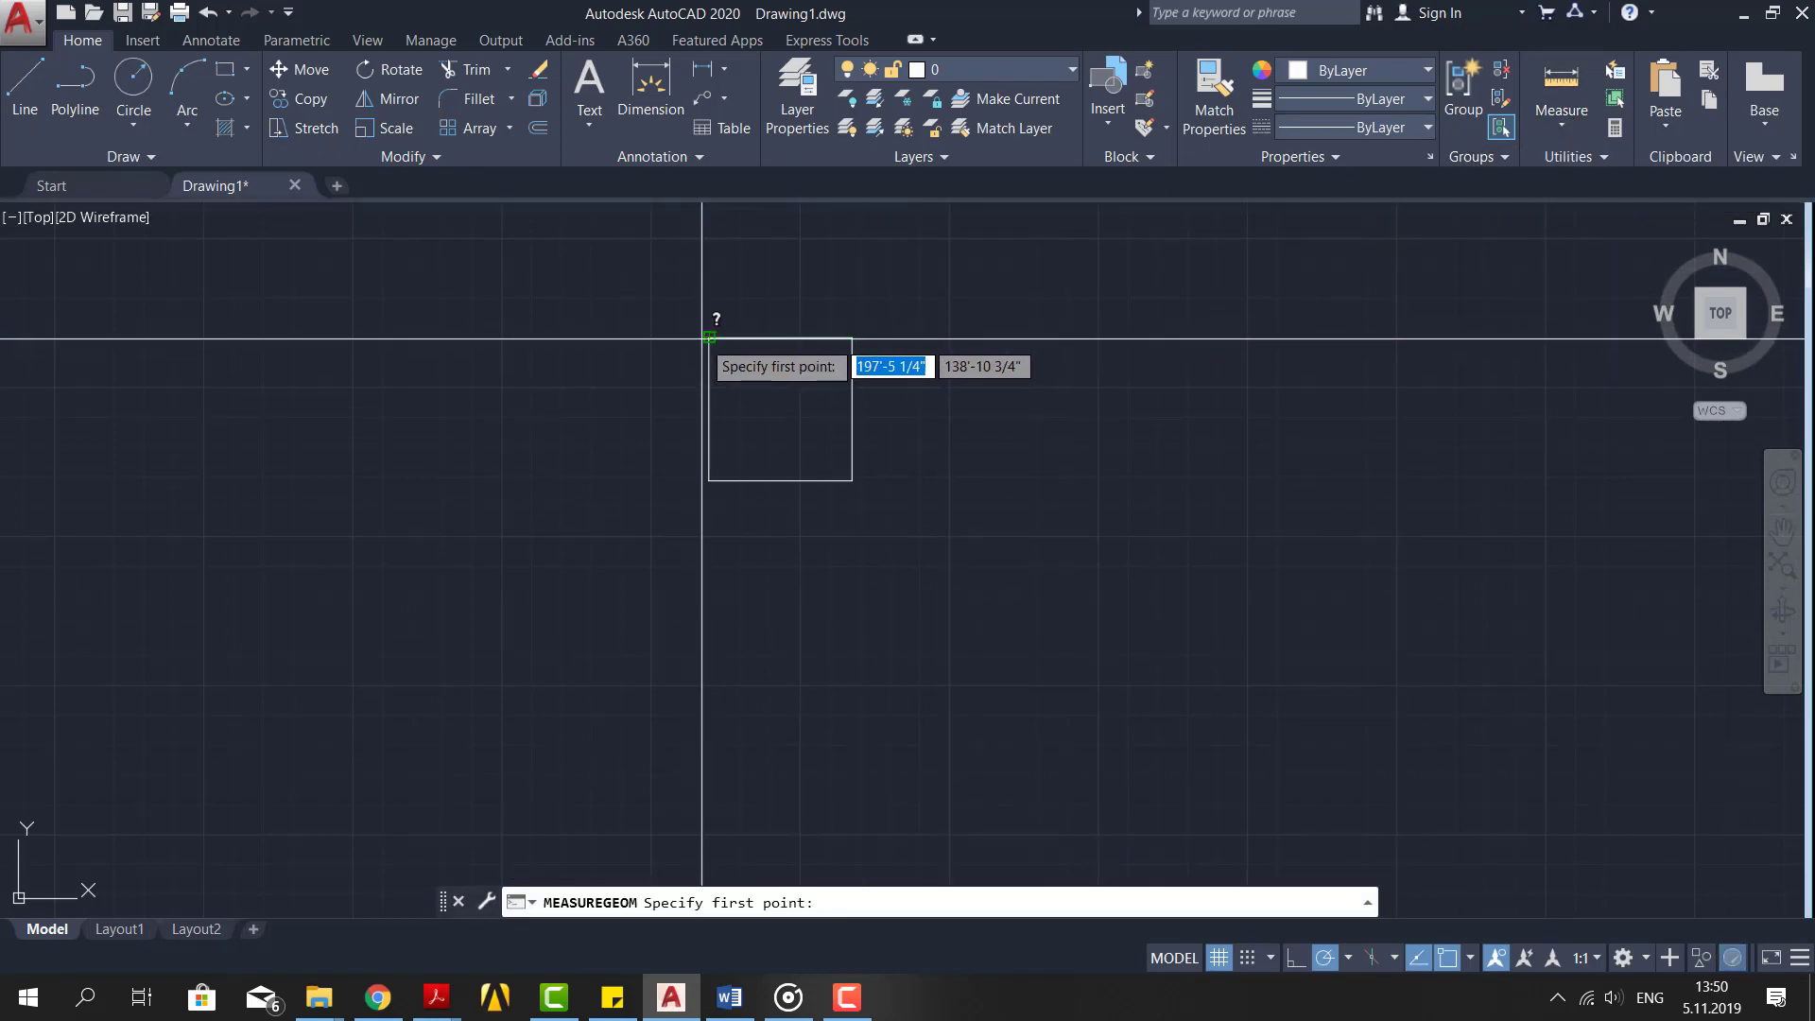
click(709, 338)
click(851, 338)
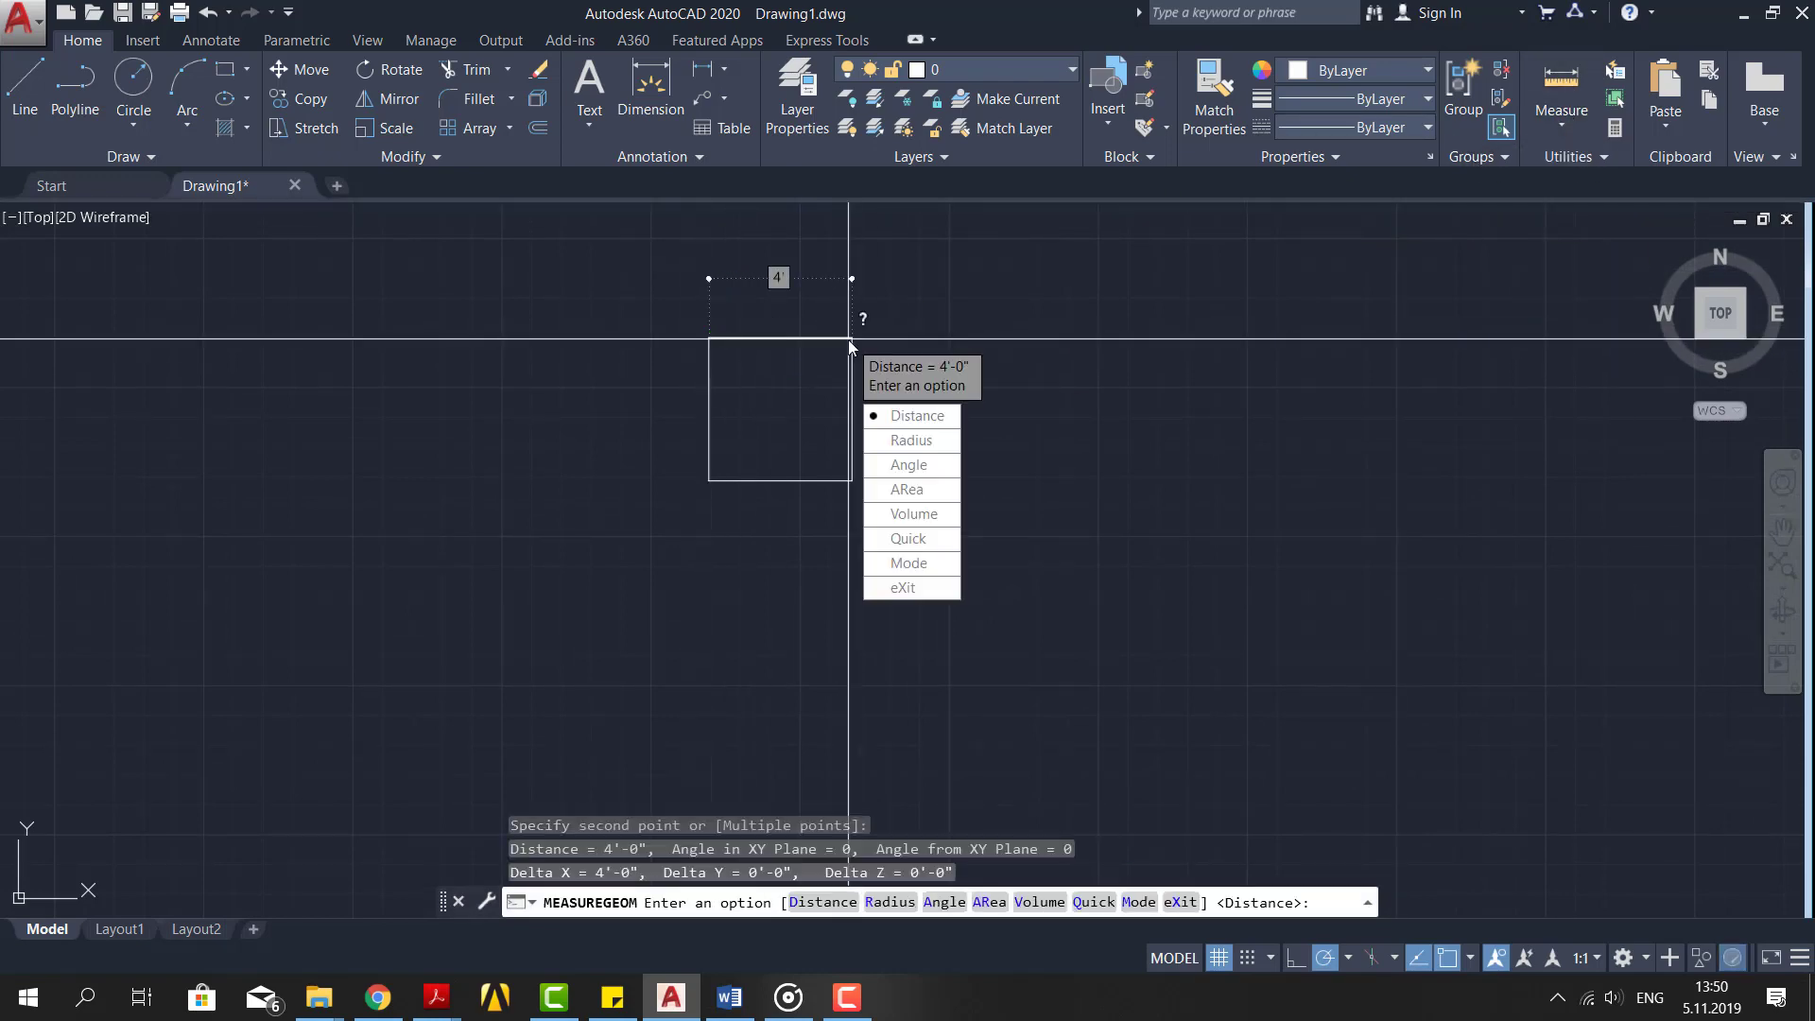
key(Escape)
key(Escape)
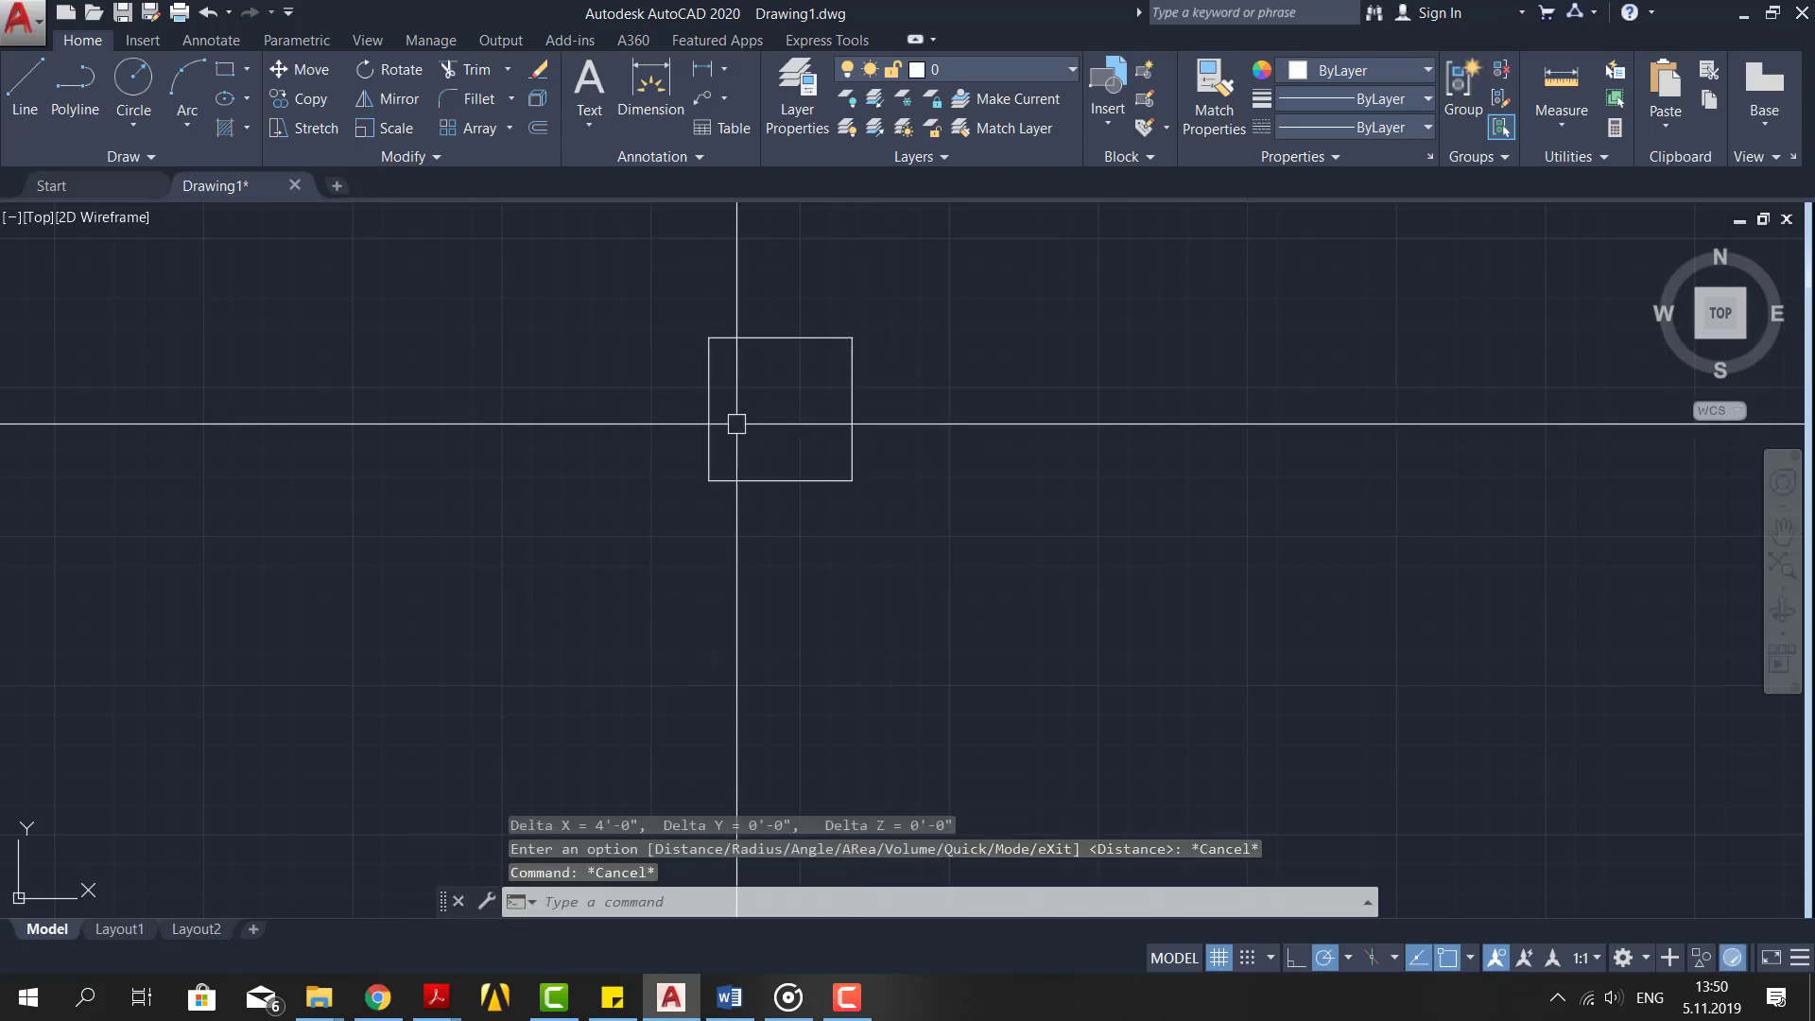
Step: Switch the drawing units to Decimal length with a Millimeters insertion scale
text(units)
key(Return)
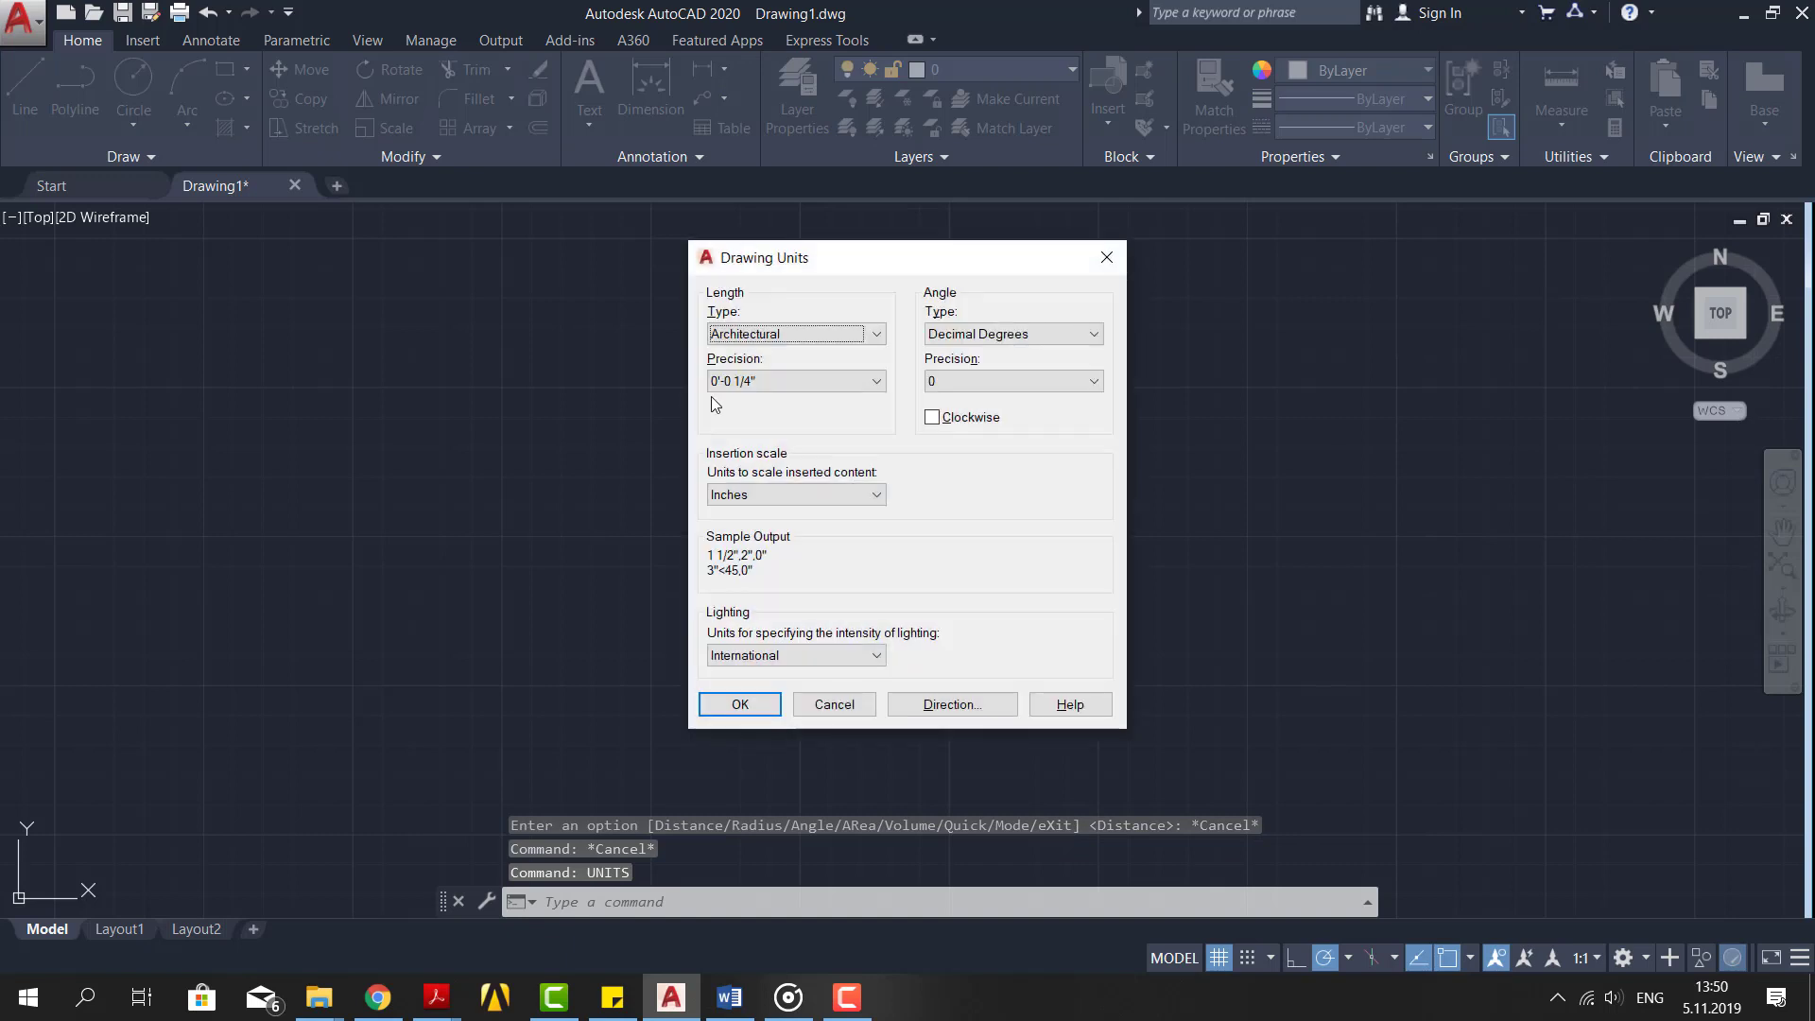
click(802, 339)
click(775, 367)
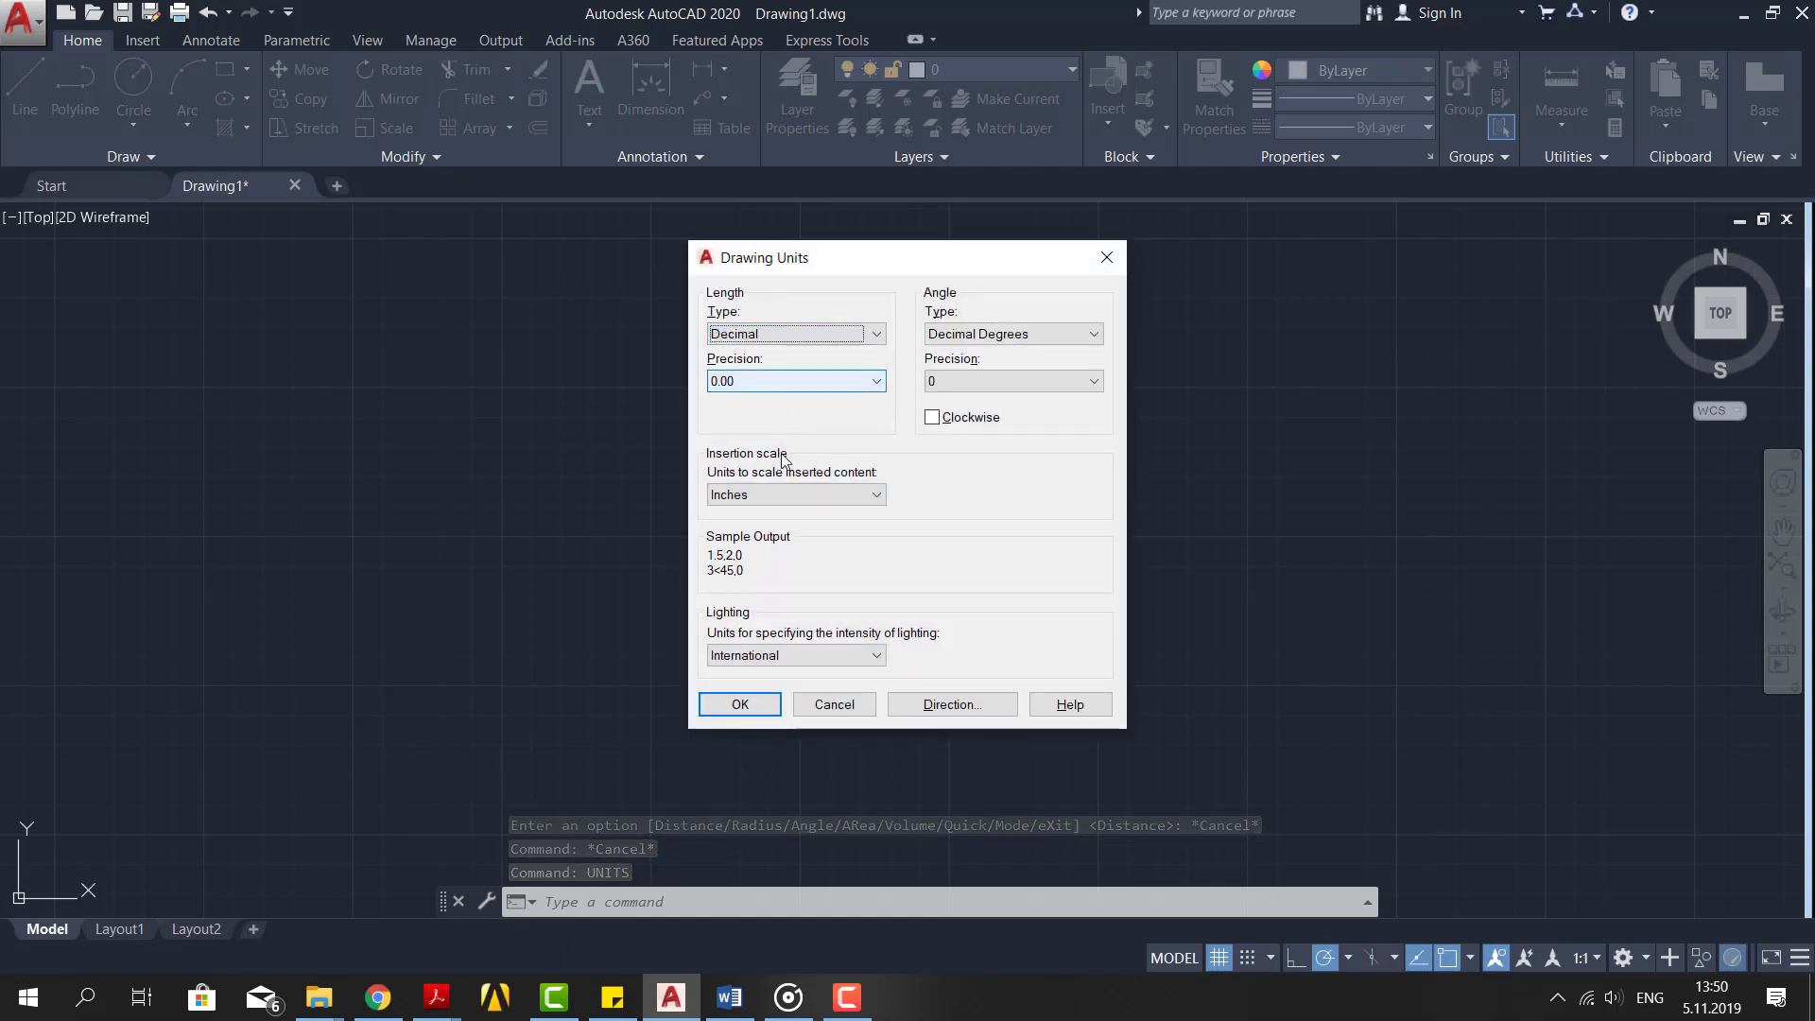
click(790, 494)
click(781, 596)
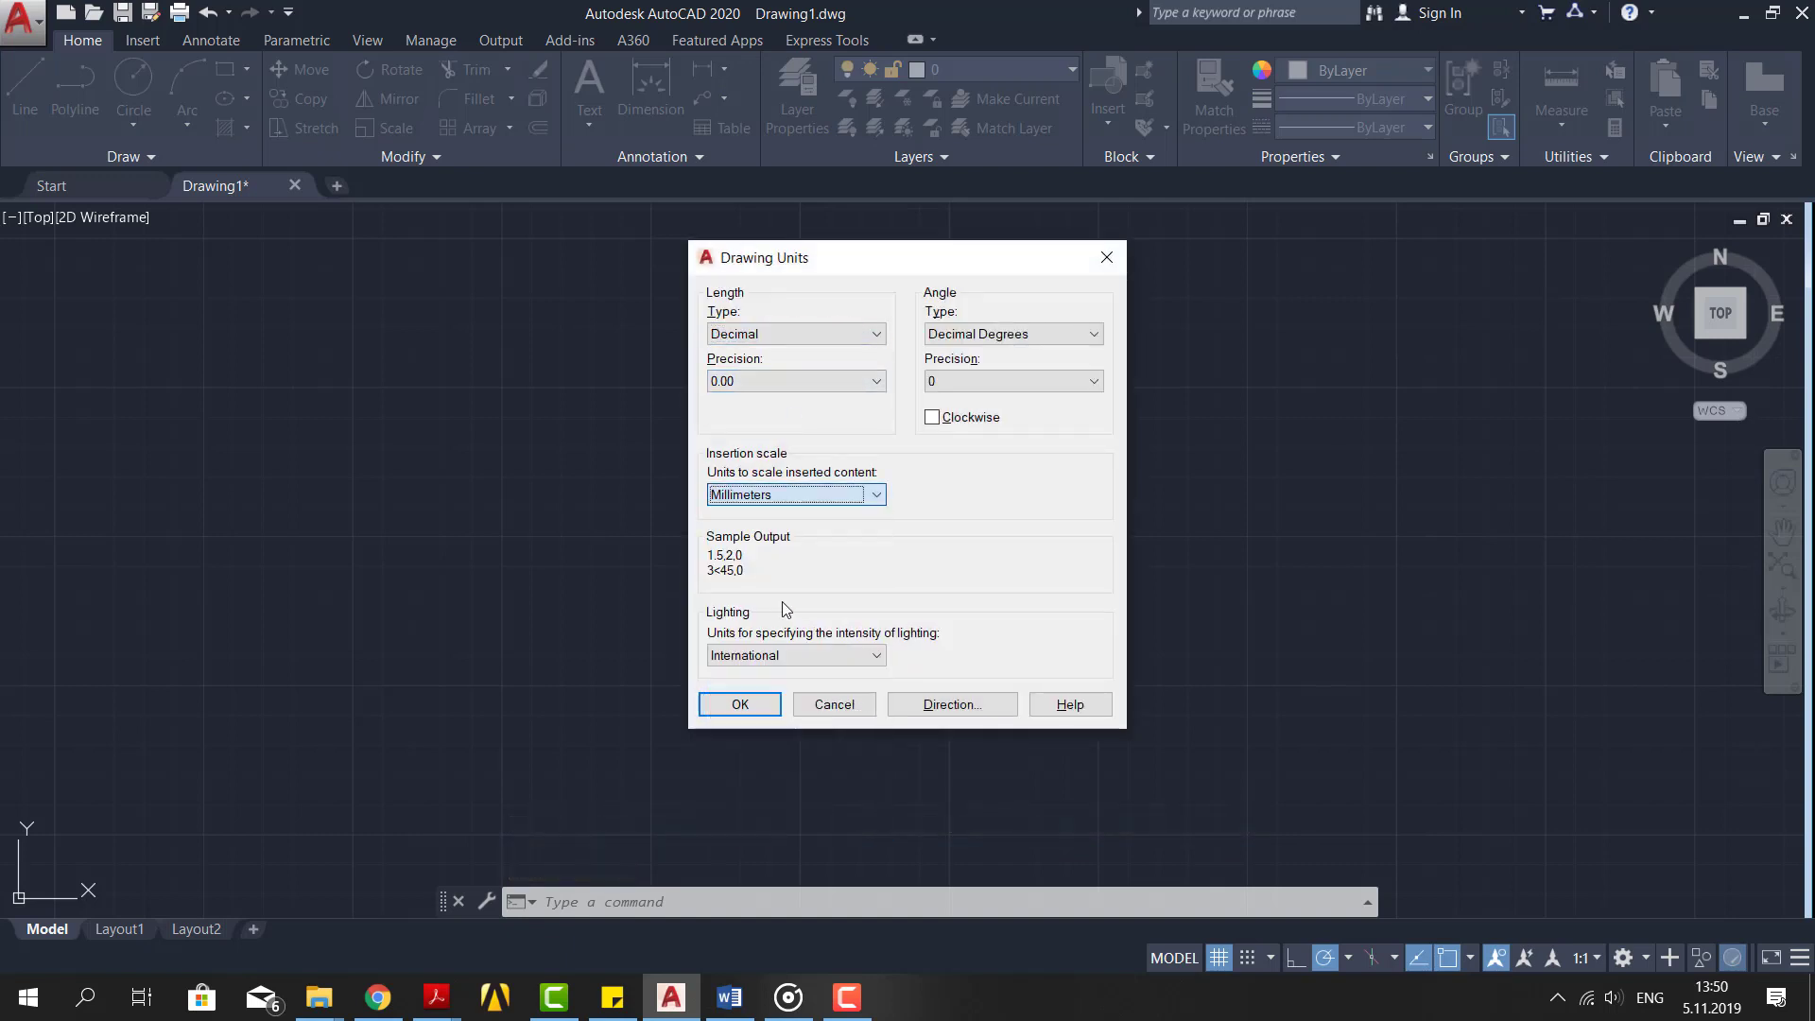
click(769, 699)
Step: Start a distance measurement from the square's top-left corner, then cancel it
click(1561, 85)
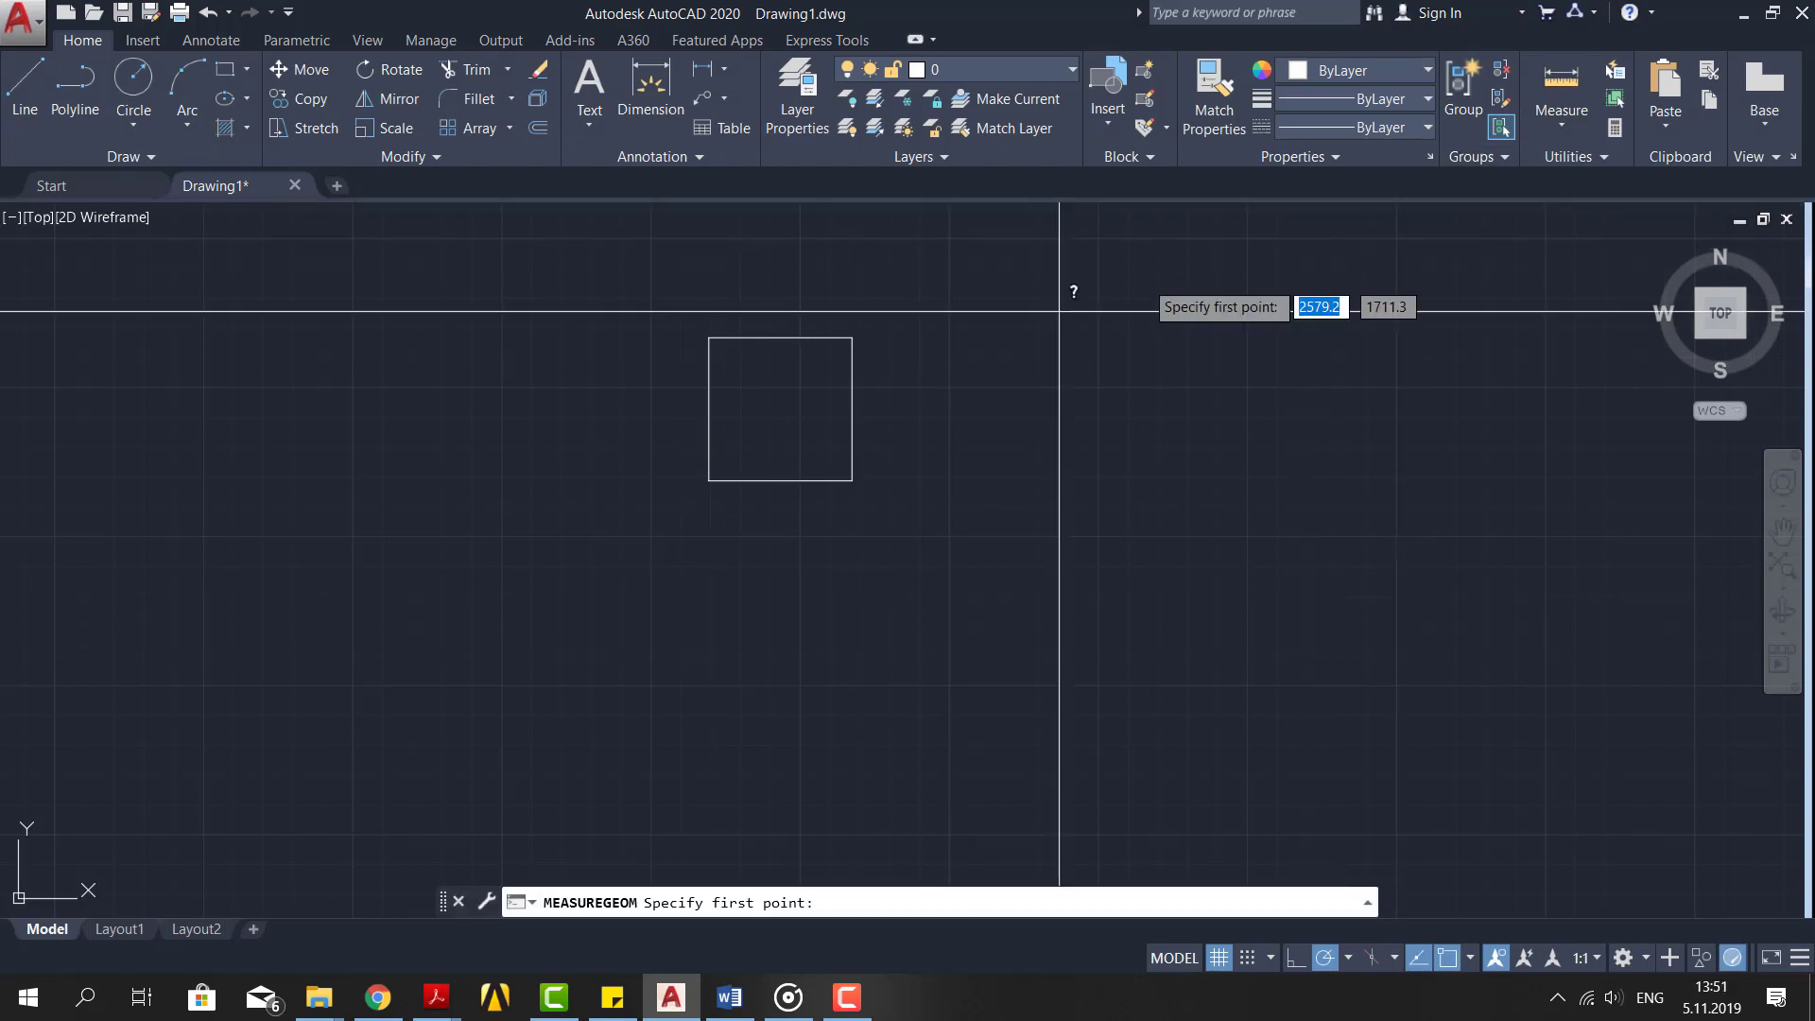
click(709, 337)
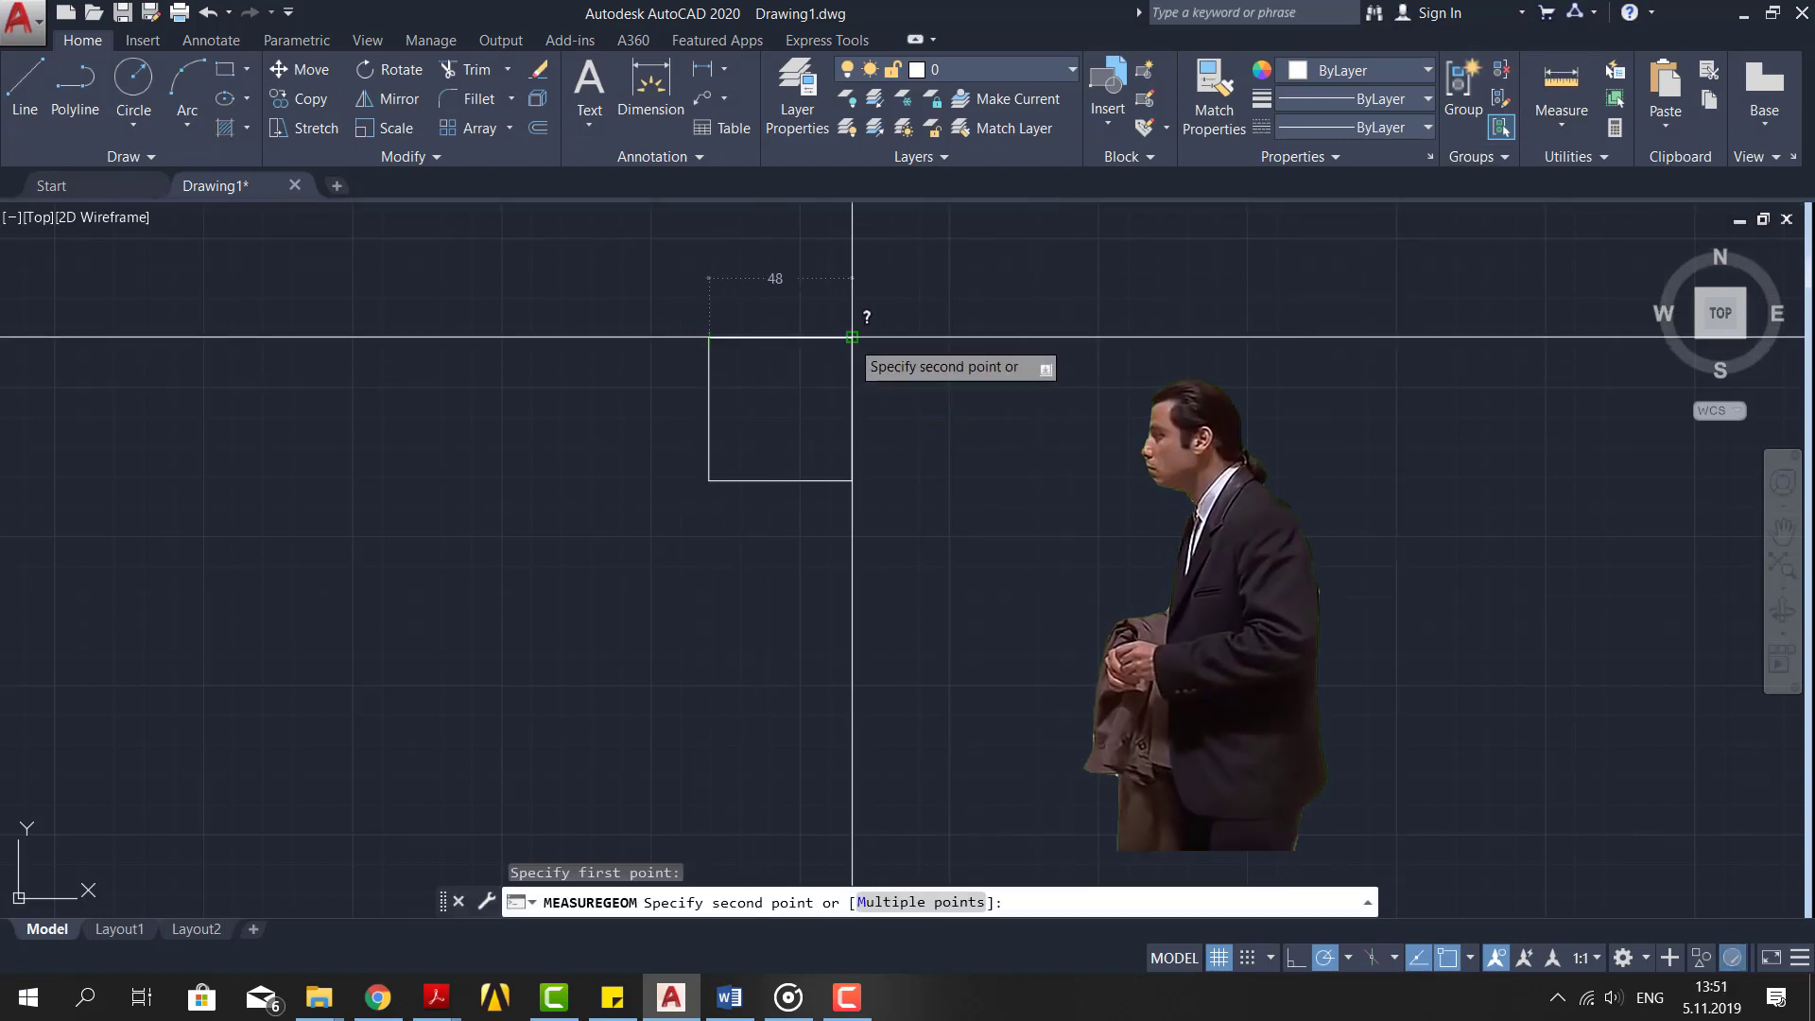
key(Escape)
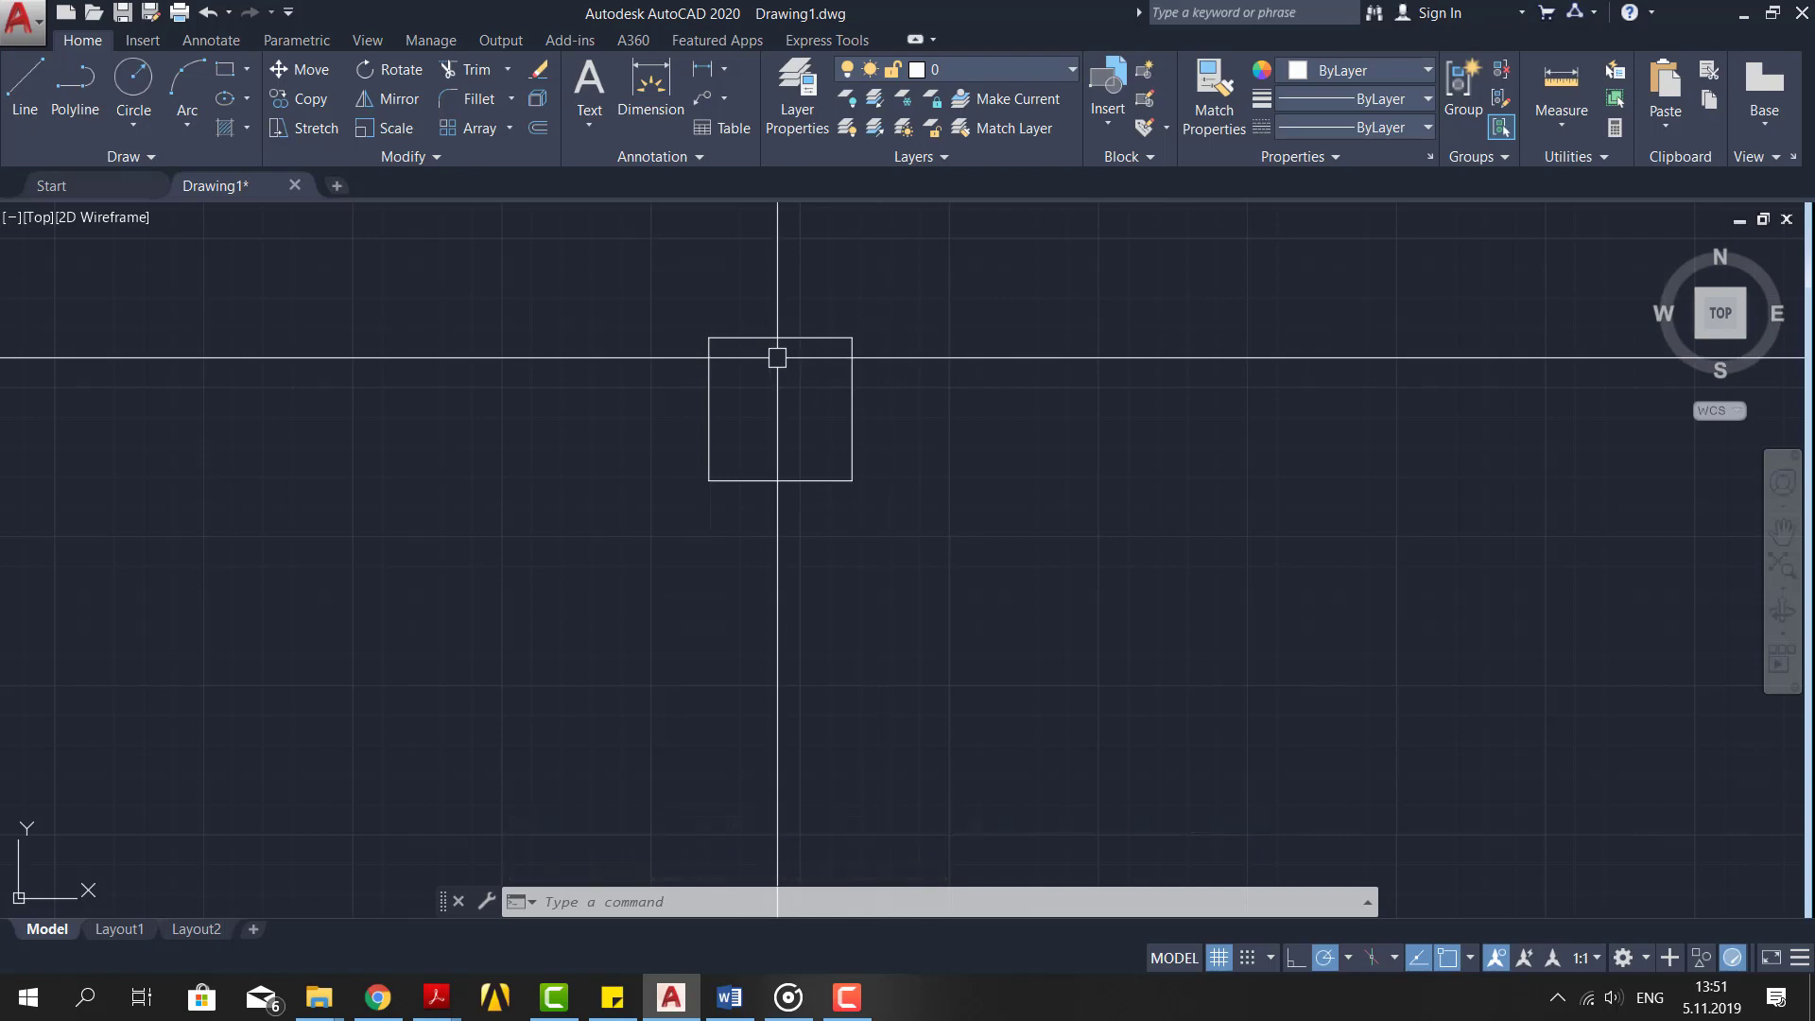
Step: Set the units back to Architectural with Inches insertion scale, confirm, and recentre the square
text(units)
key(Return)
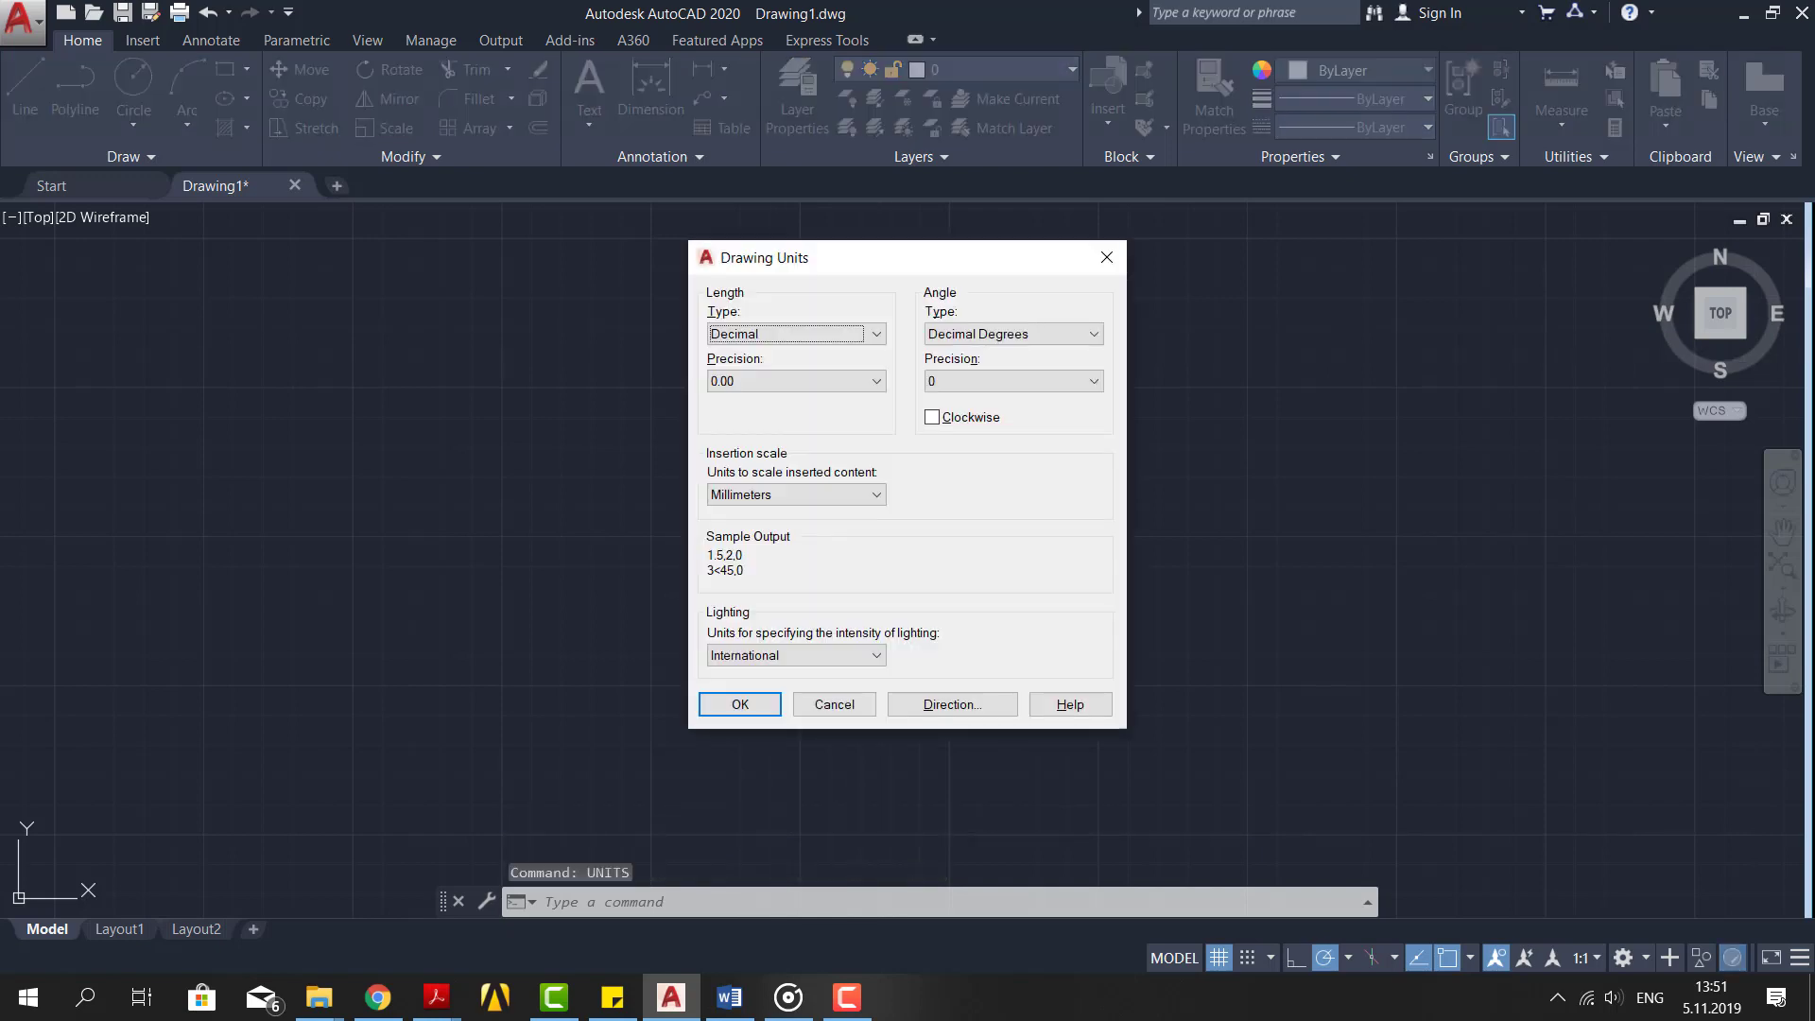
click(784, 334)
click(772, 352)
click(797, 495)
click(747, 528)
click(737, 705)
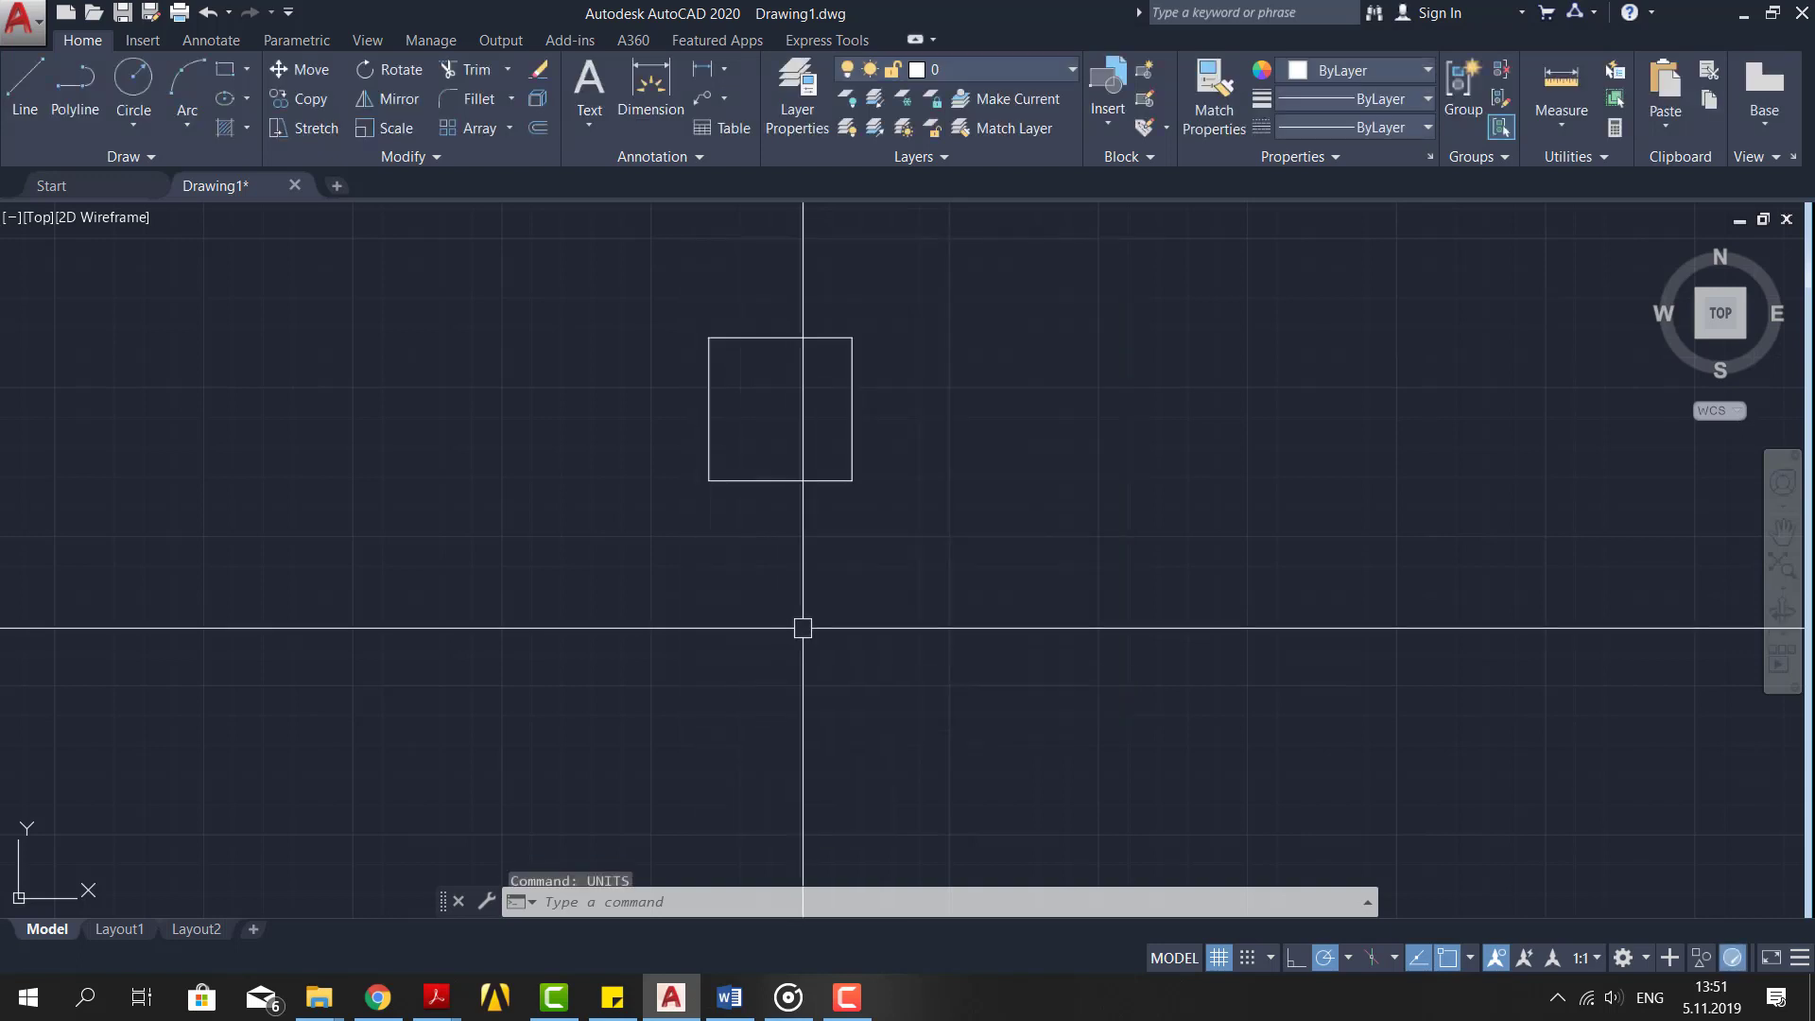
middle_drag(799, 523, 852, 569)
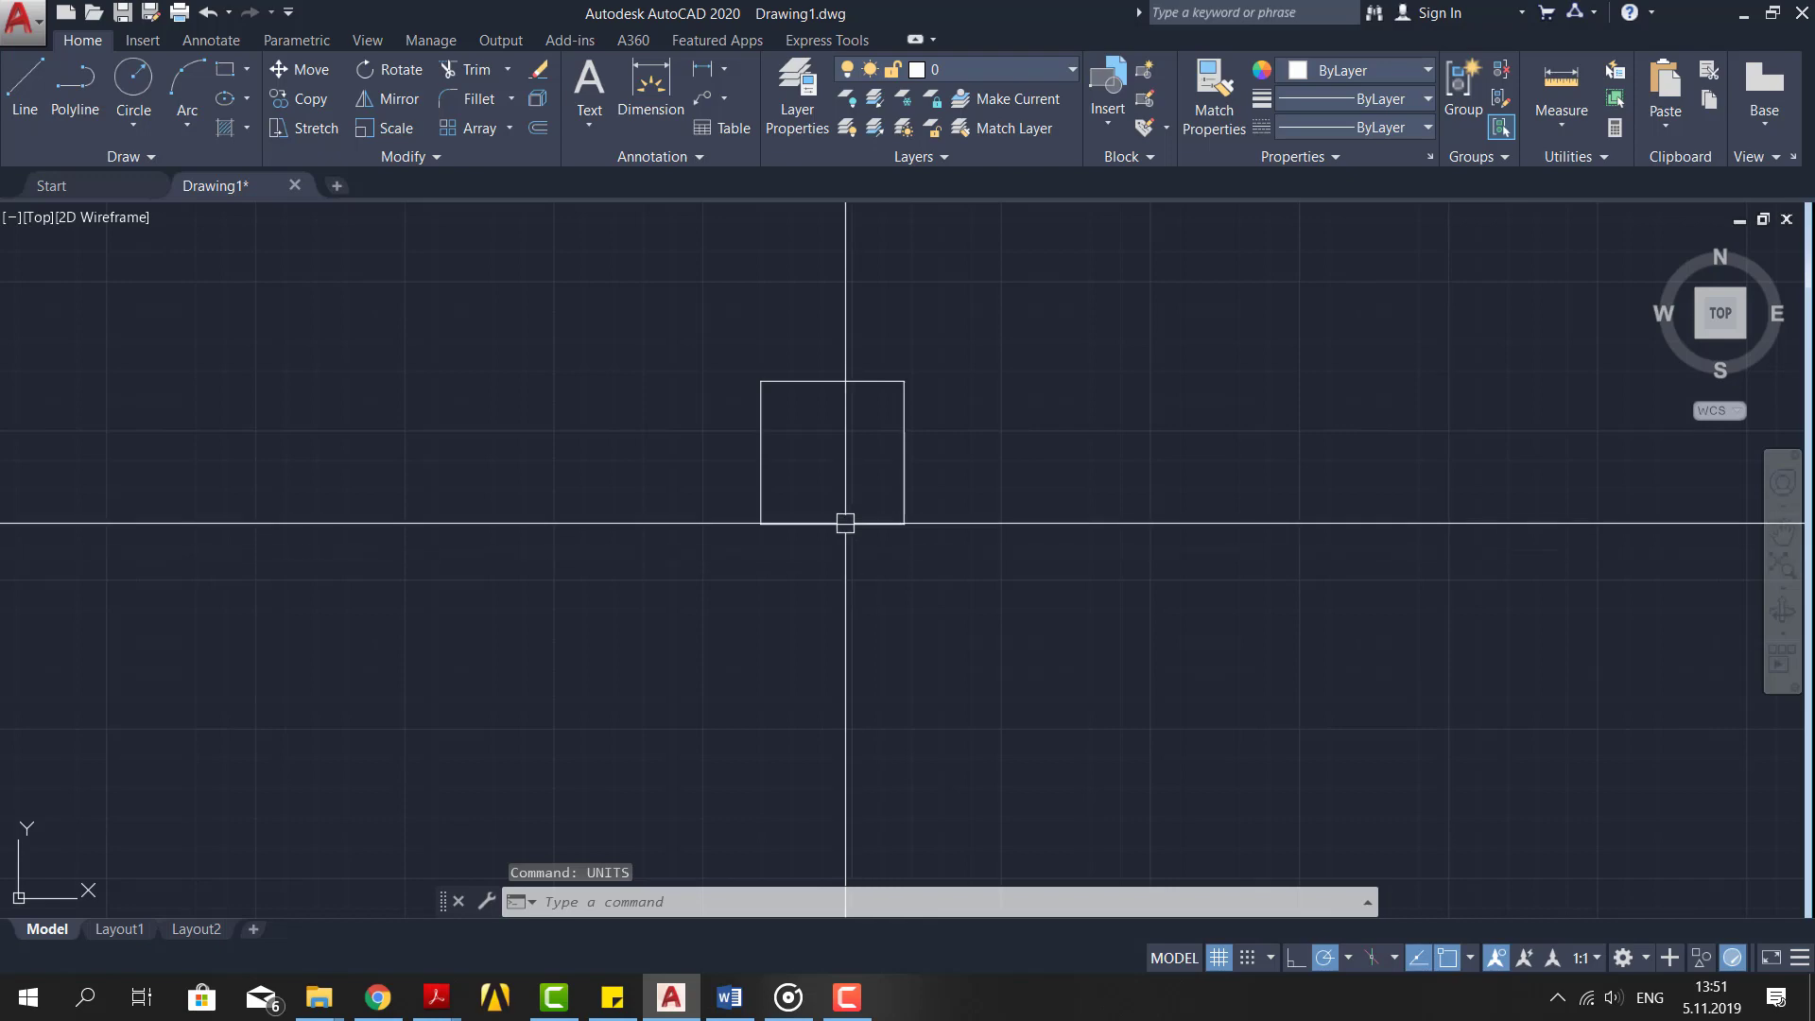
Step: Search 'inches to mm' in Chrome, then window-select the square back in AutoCAD
click(378, 999)
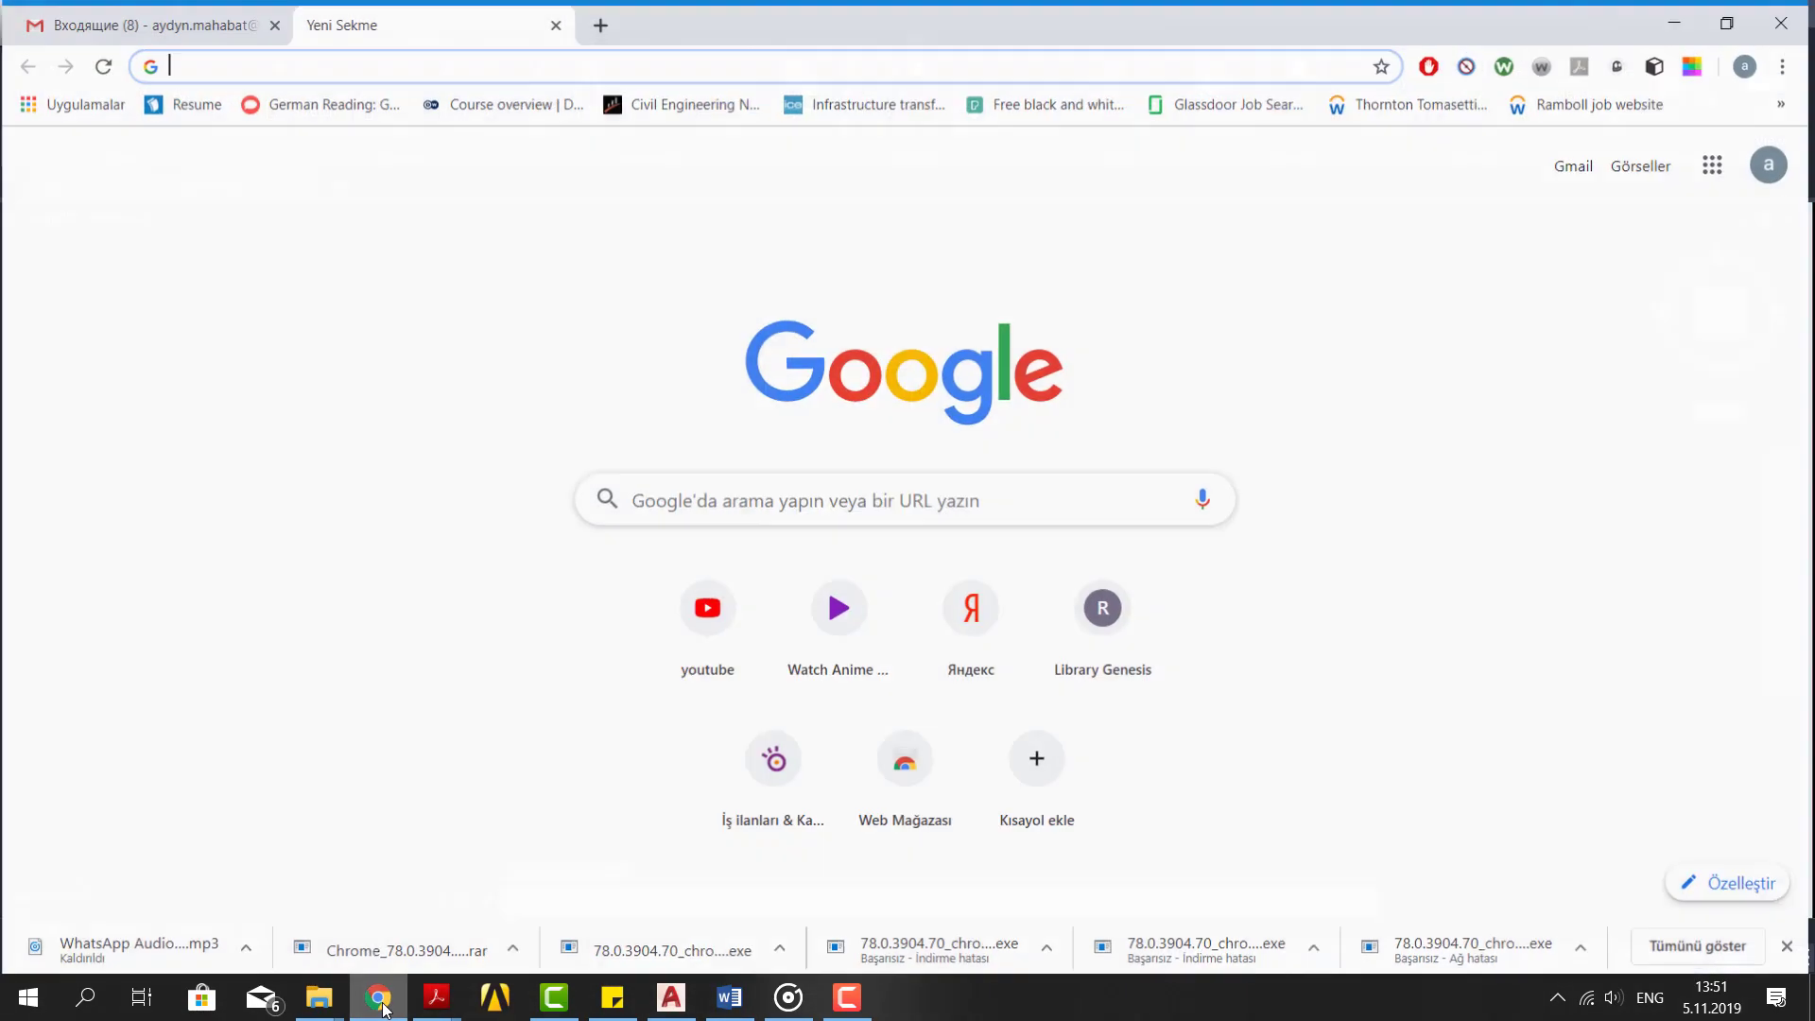
text(inc)
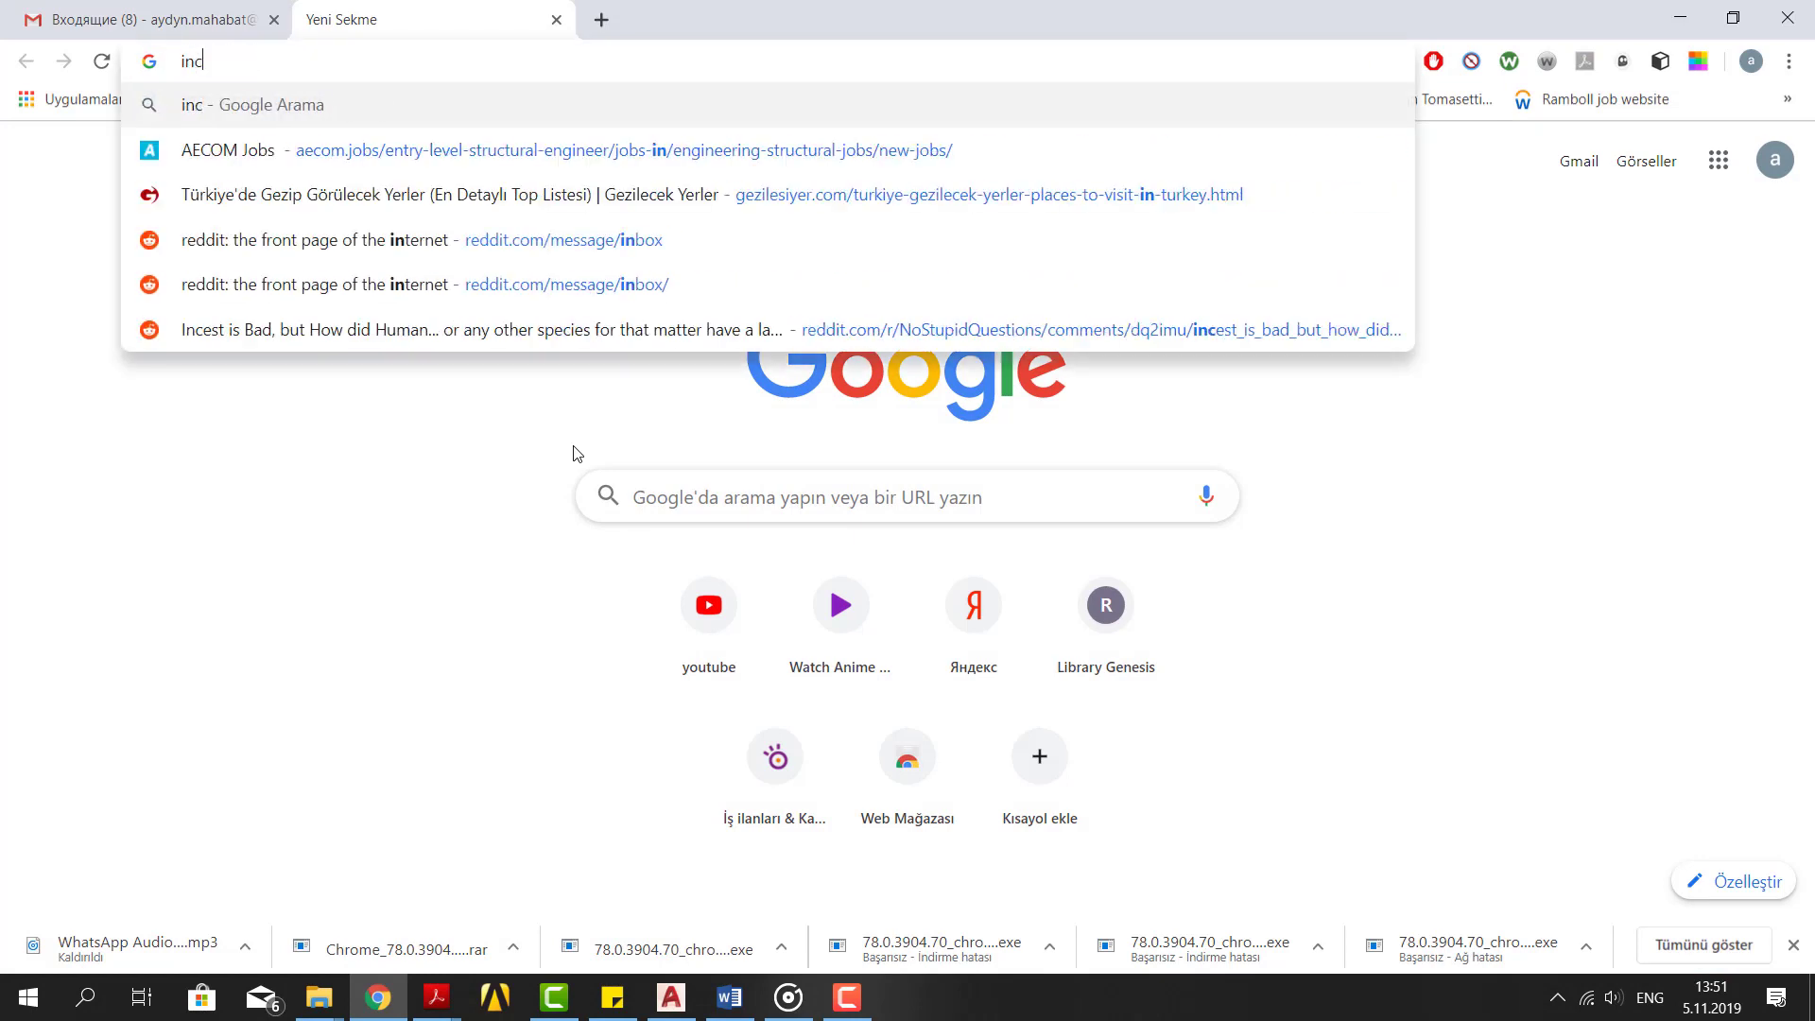
text(hes to mm)
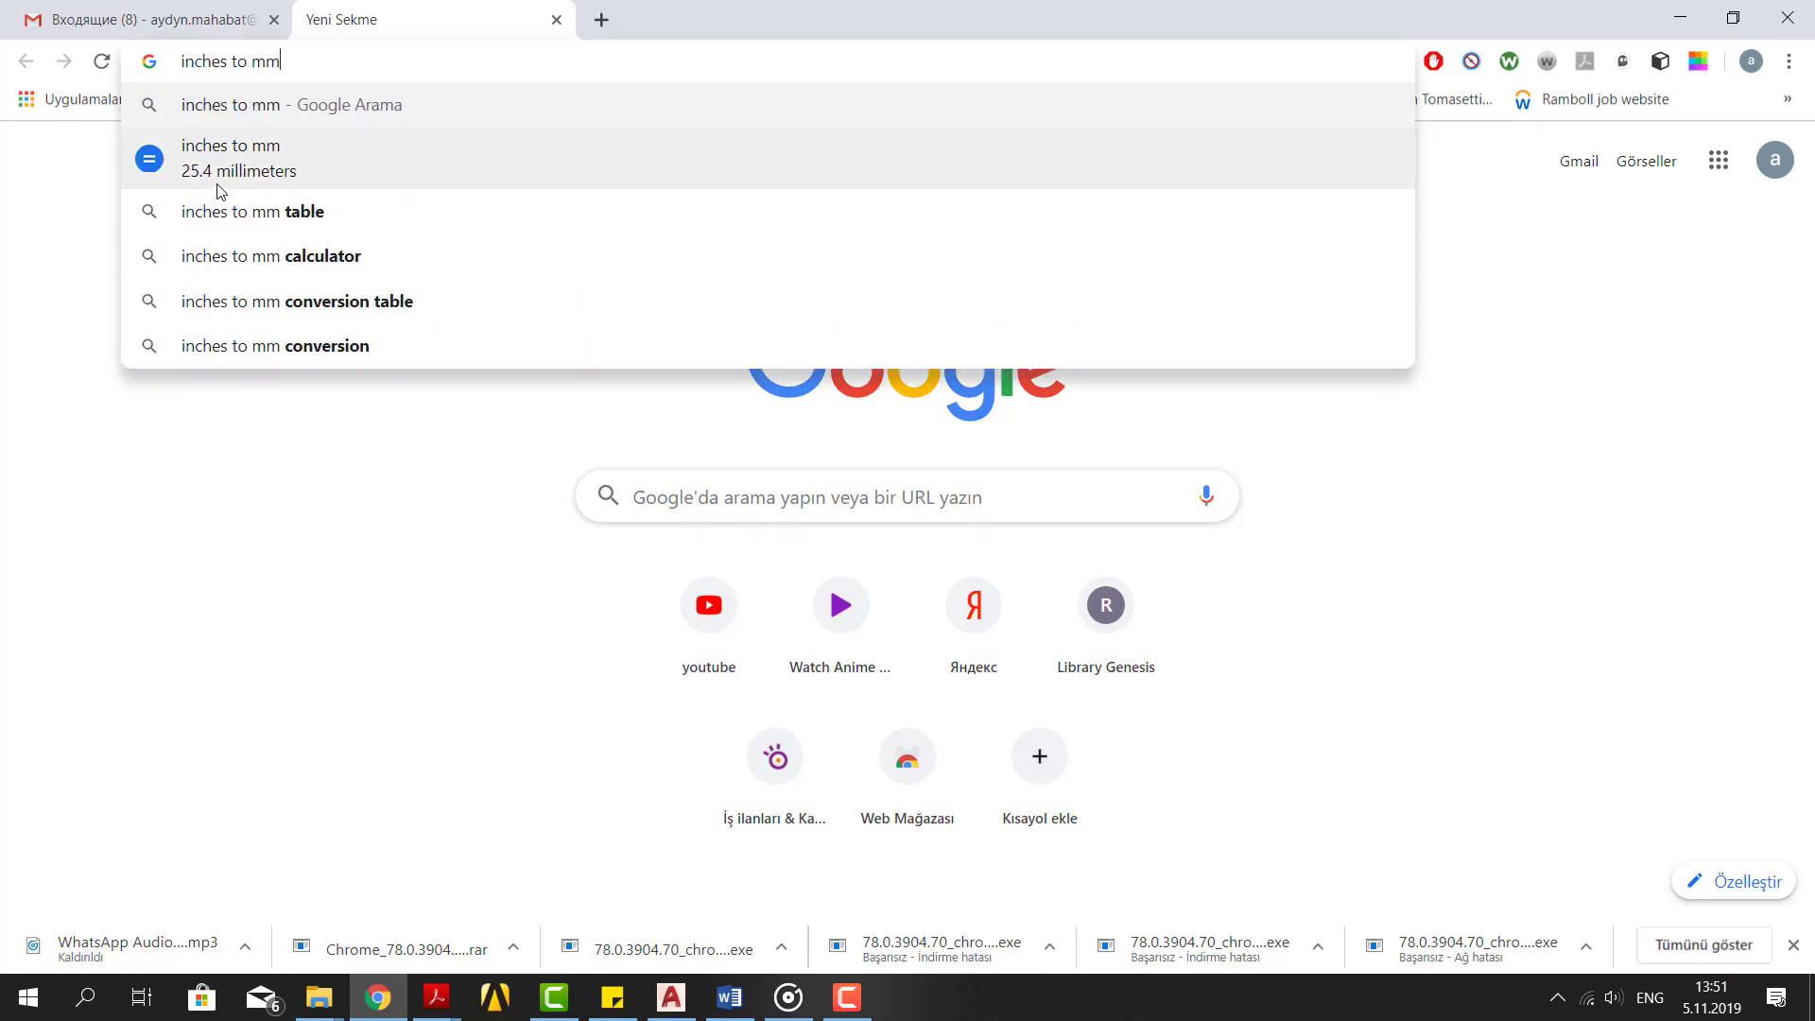
click(673, 1004)
click(701, 357)
click(995, 584)
Step: Scale the square by 25.4 about its lower-left corner and recentre the view on it
text(sc)
key(space)
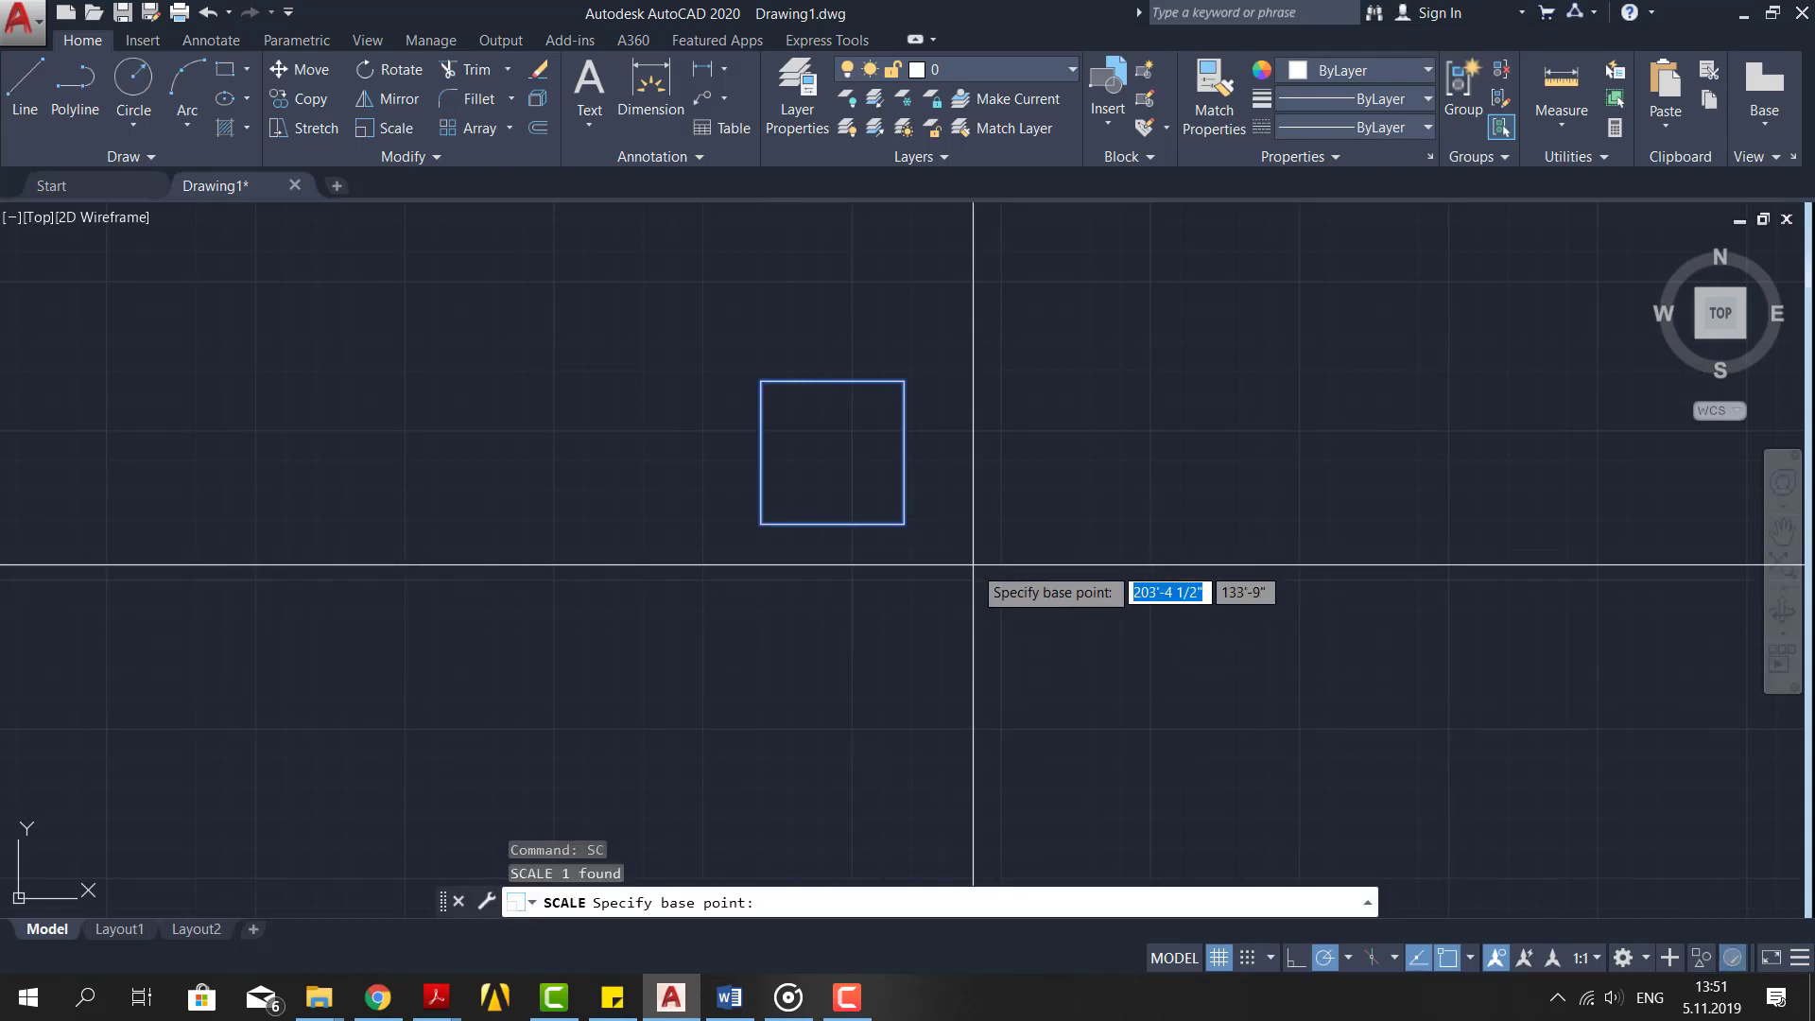
click(762, 524)
text(25.4)
key(Return)
scroll(1041, 497, down, 3)
scroll(1041, 497, down, 5)
middle_drag(976, 523, 1016, 567)
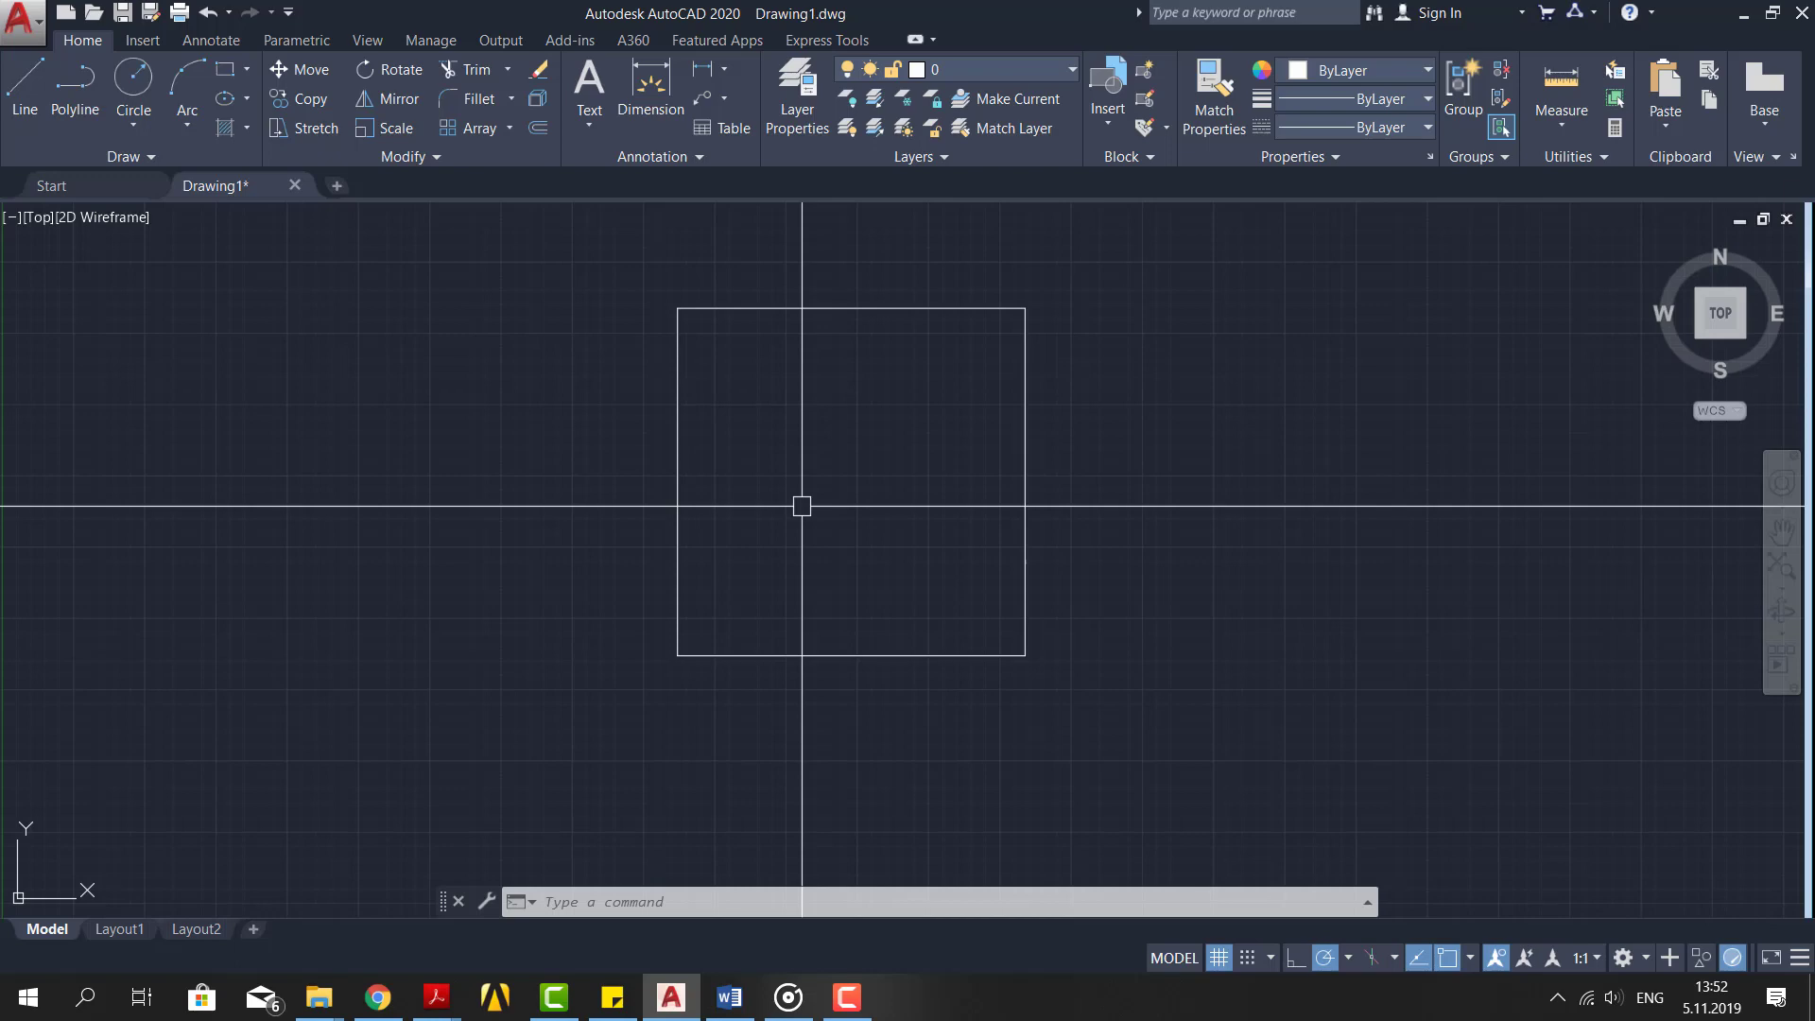
Step: Measure the scaled square's top edge corner to corner, which reads 101'-7 1/4"
click(1561, 92)
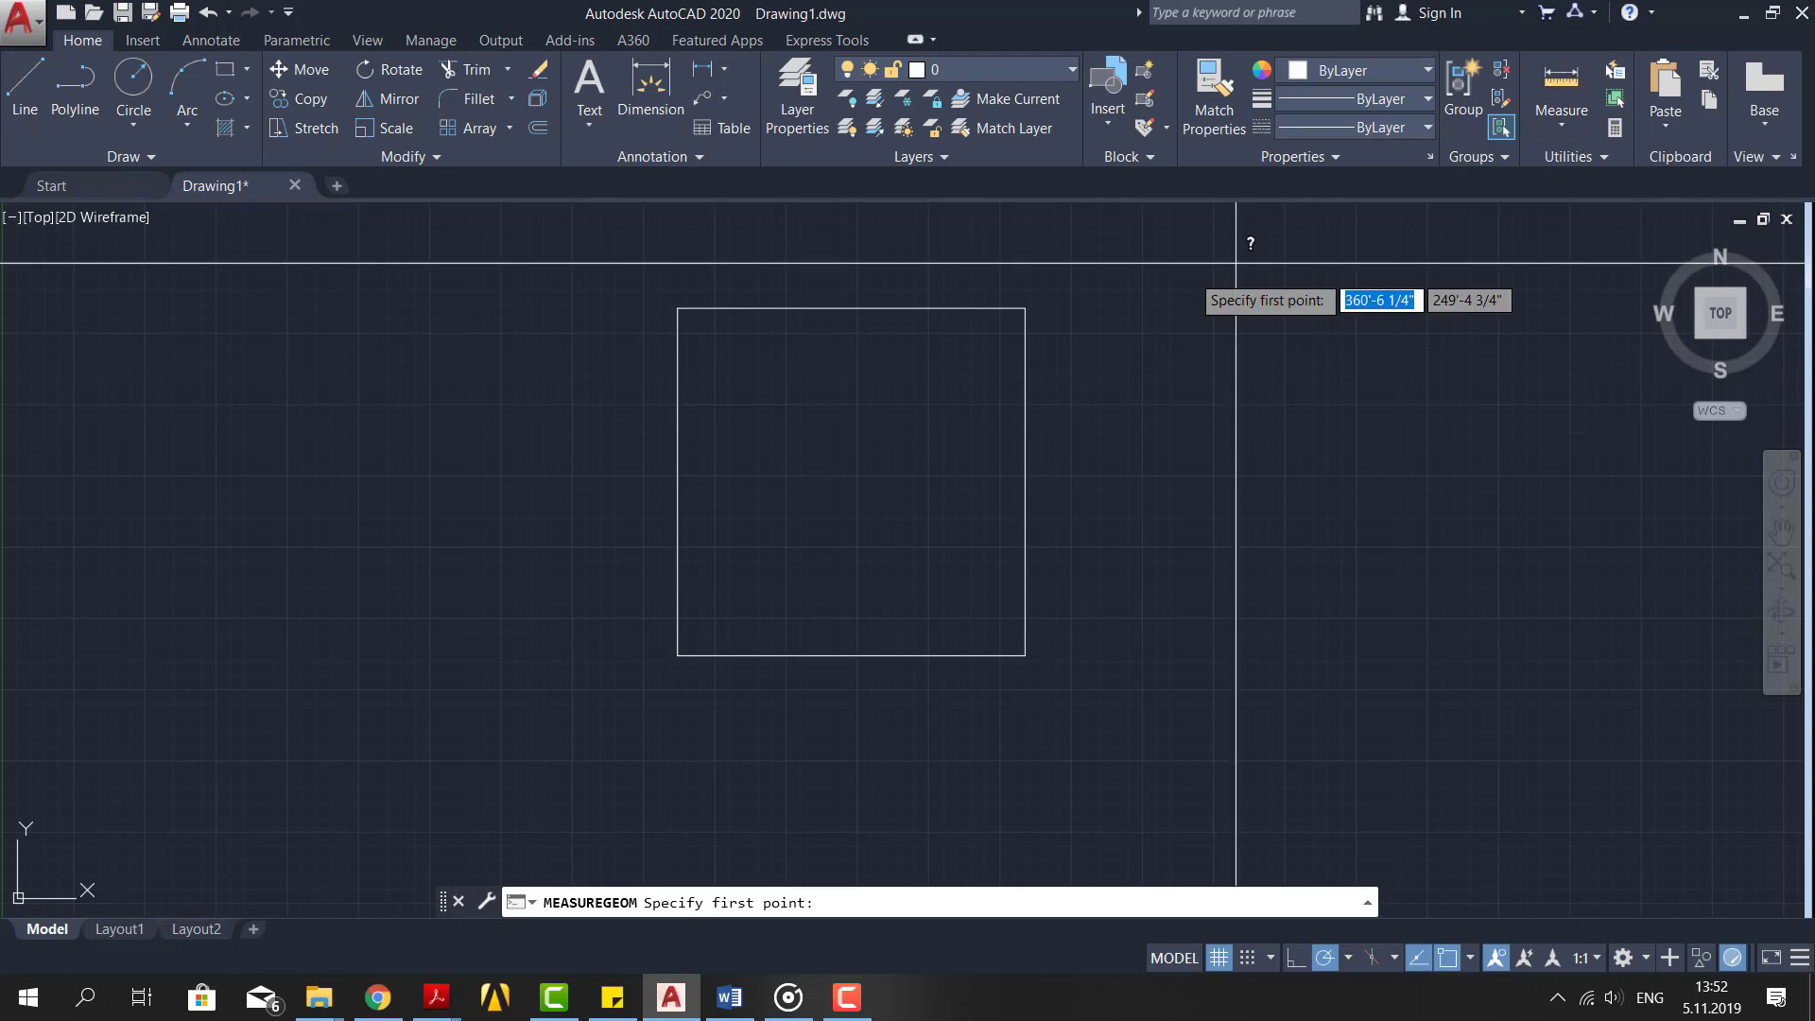
click(678, 307)
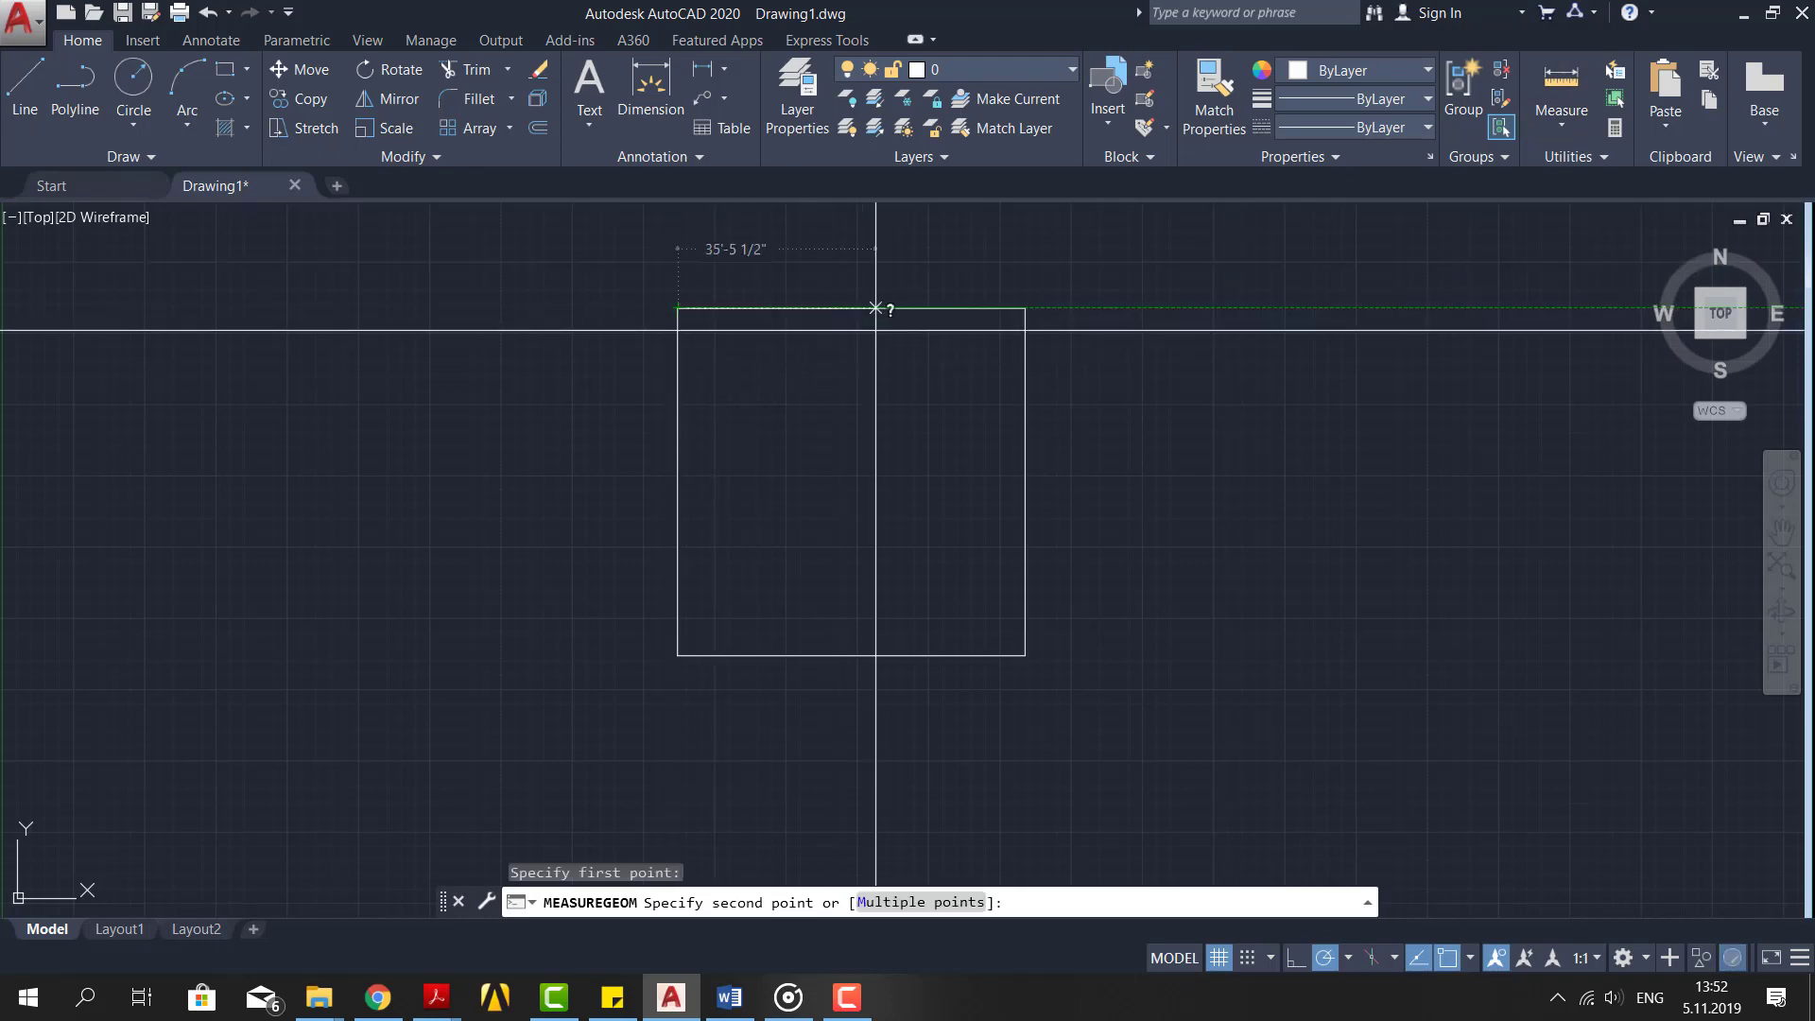
click(1025, 307)
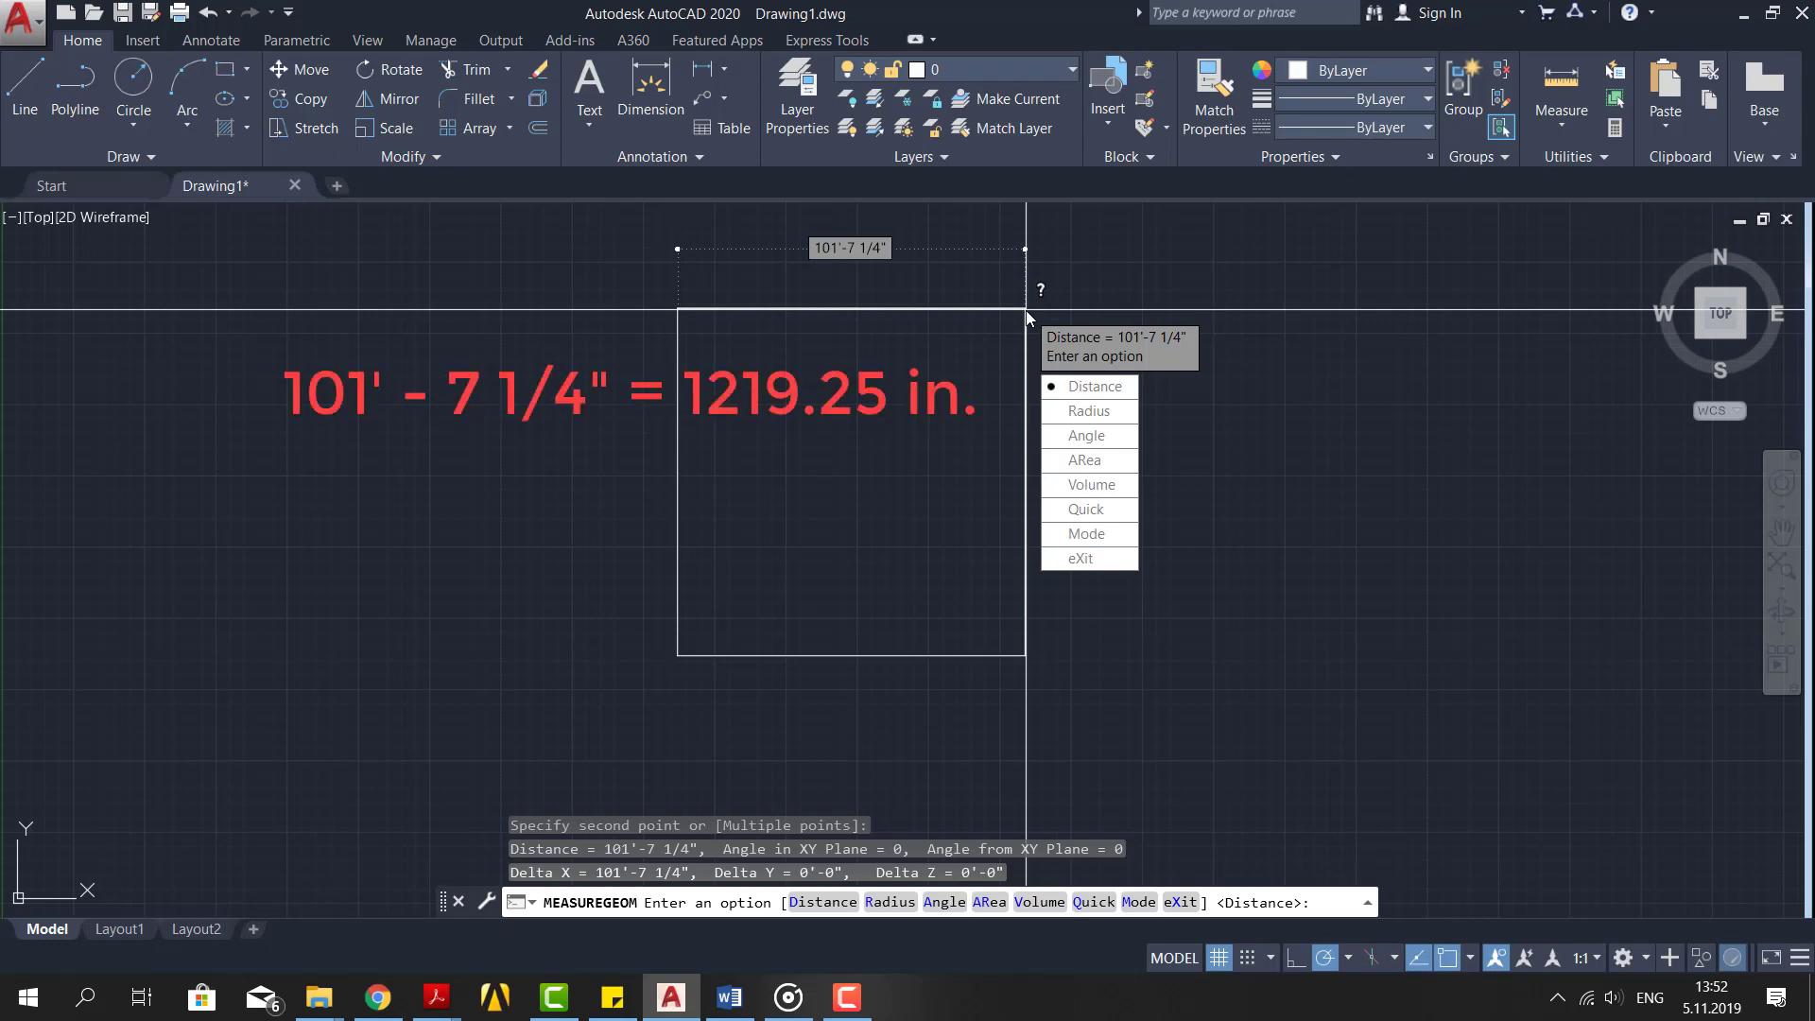
key(Escape)
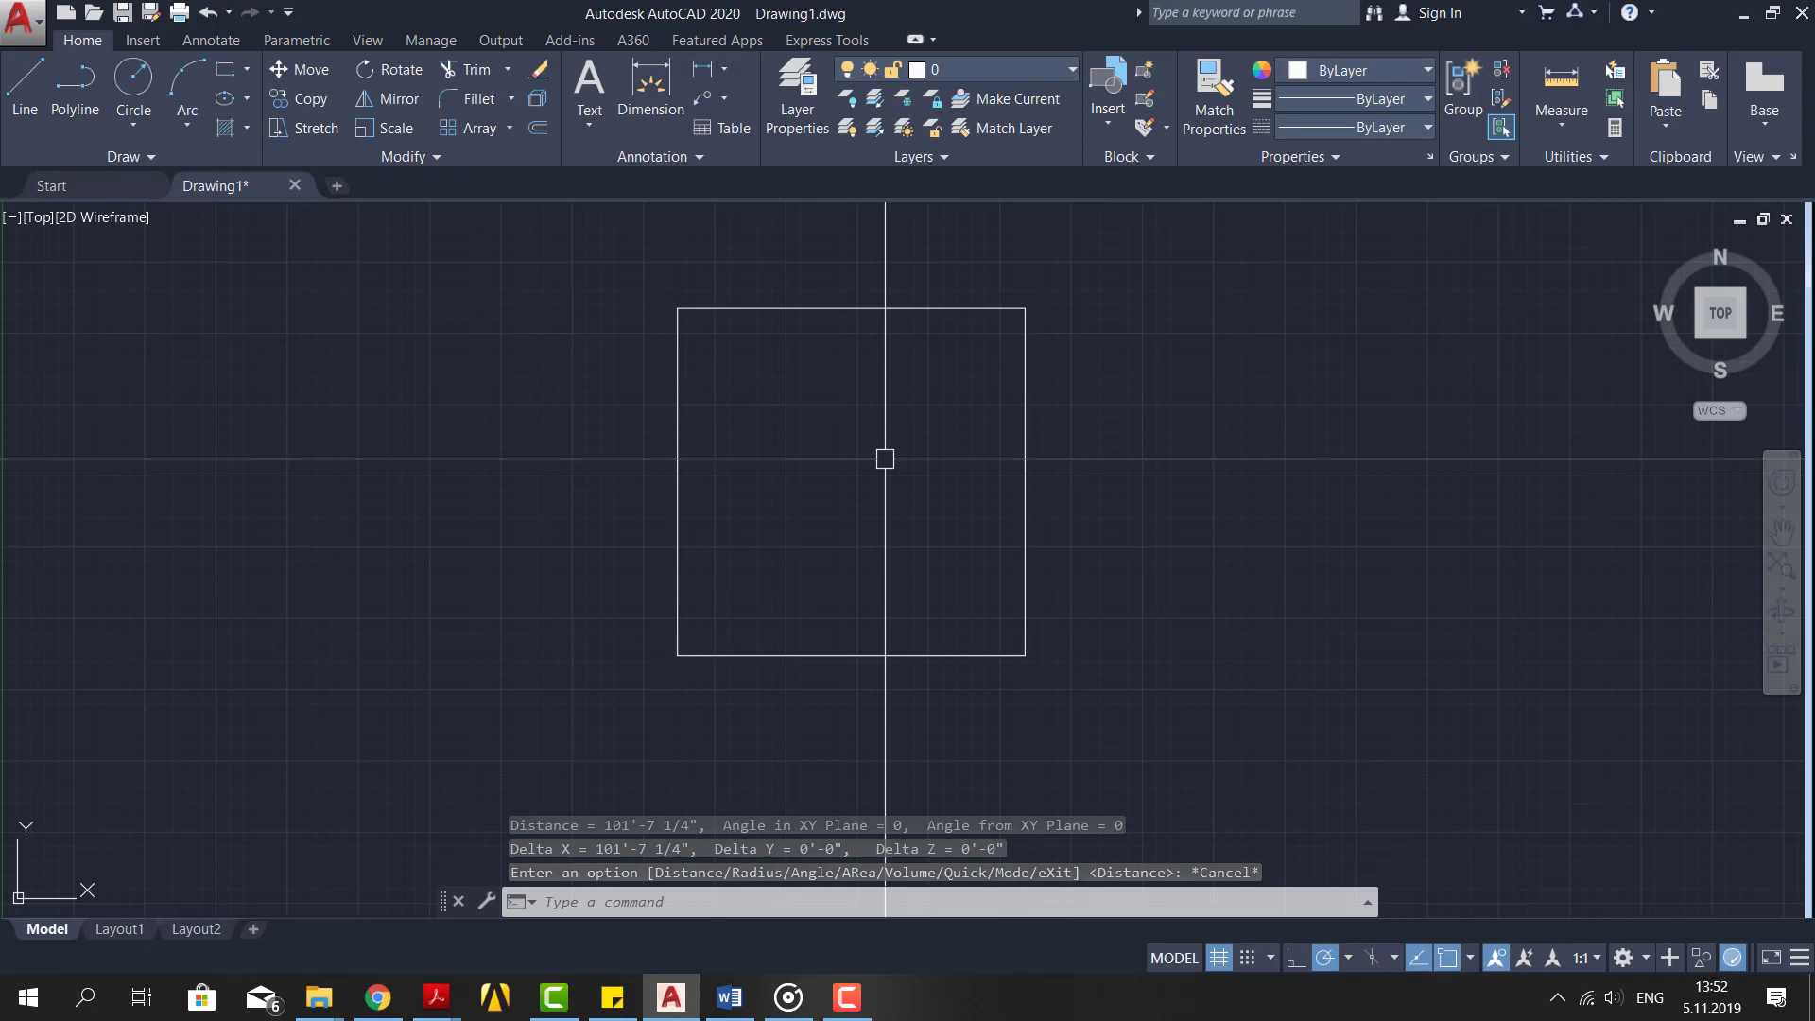
Step: Set the drawing units to Decimal length with a Millimeters insertion scale
text(UNITS)
key(Return)
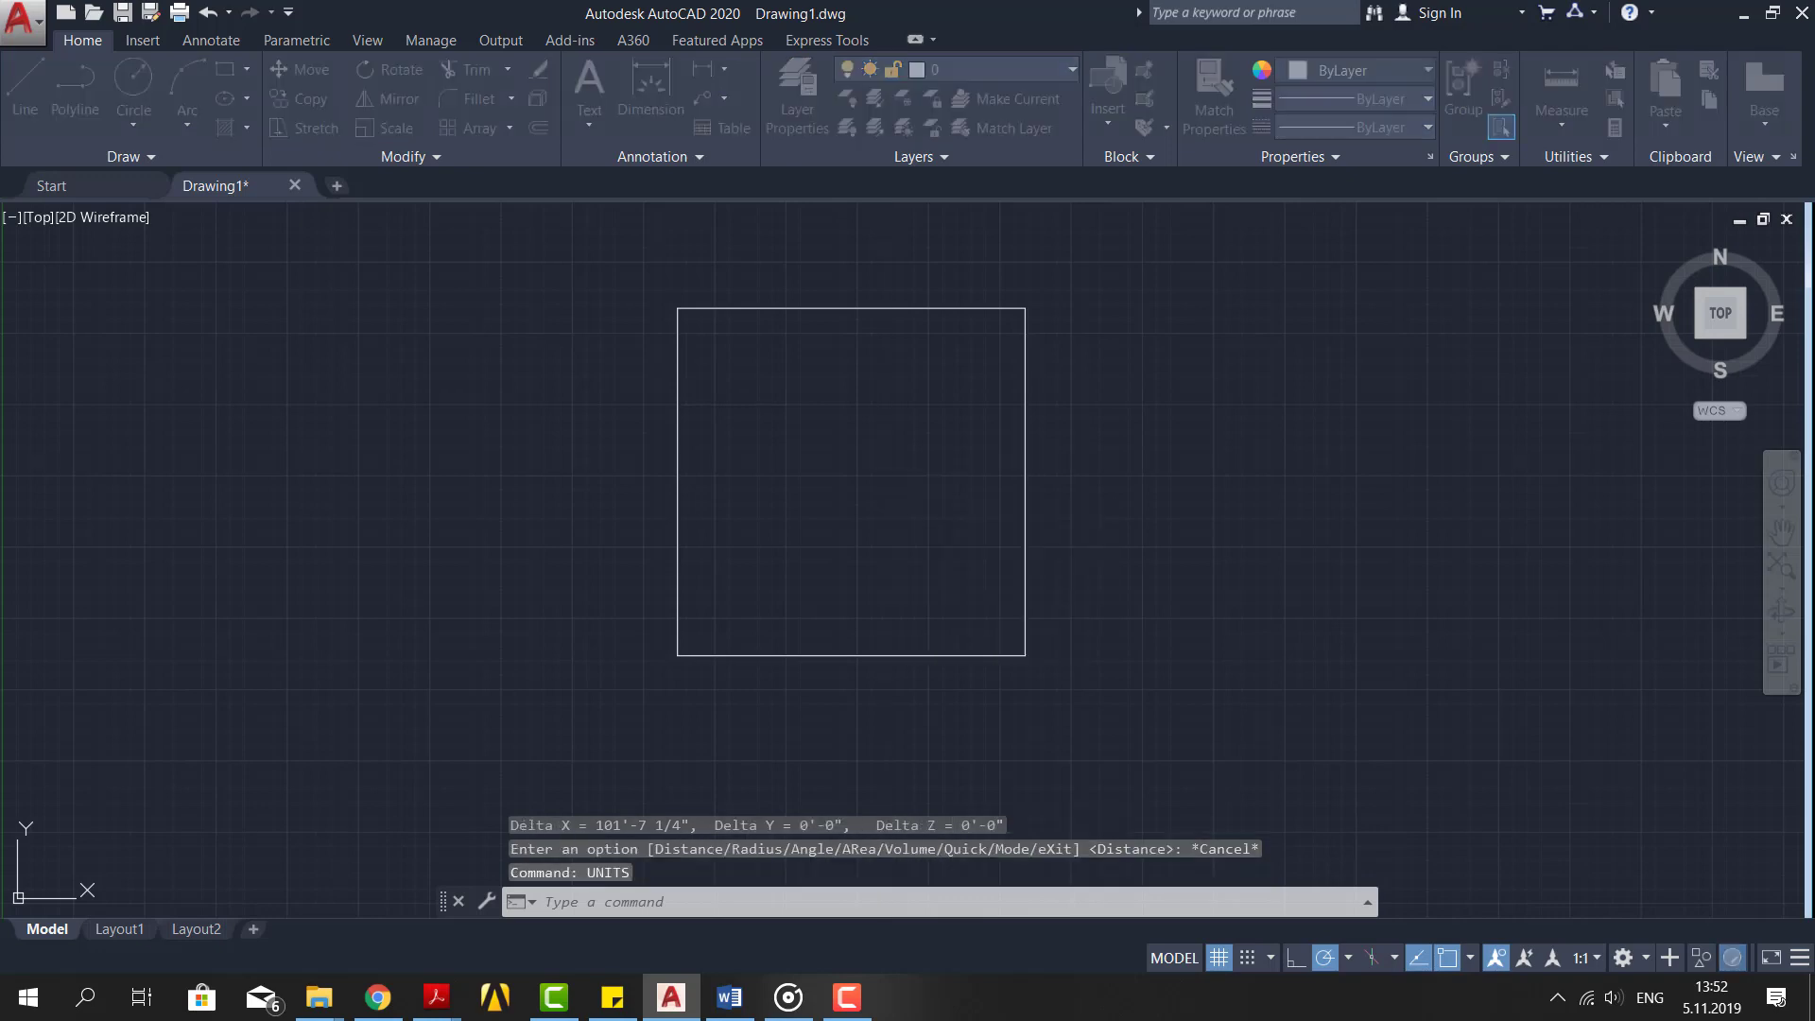
click(841, 337)
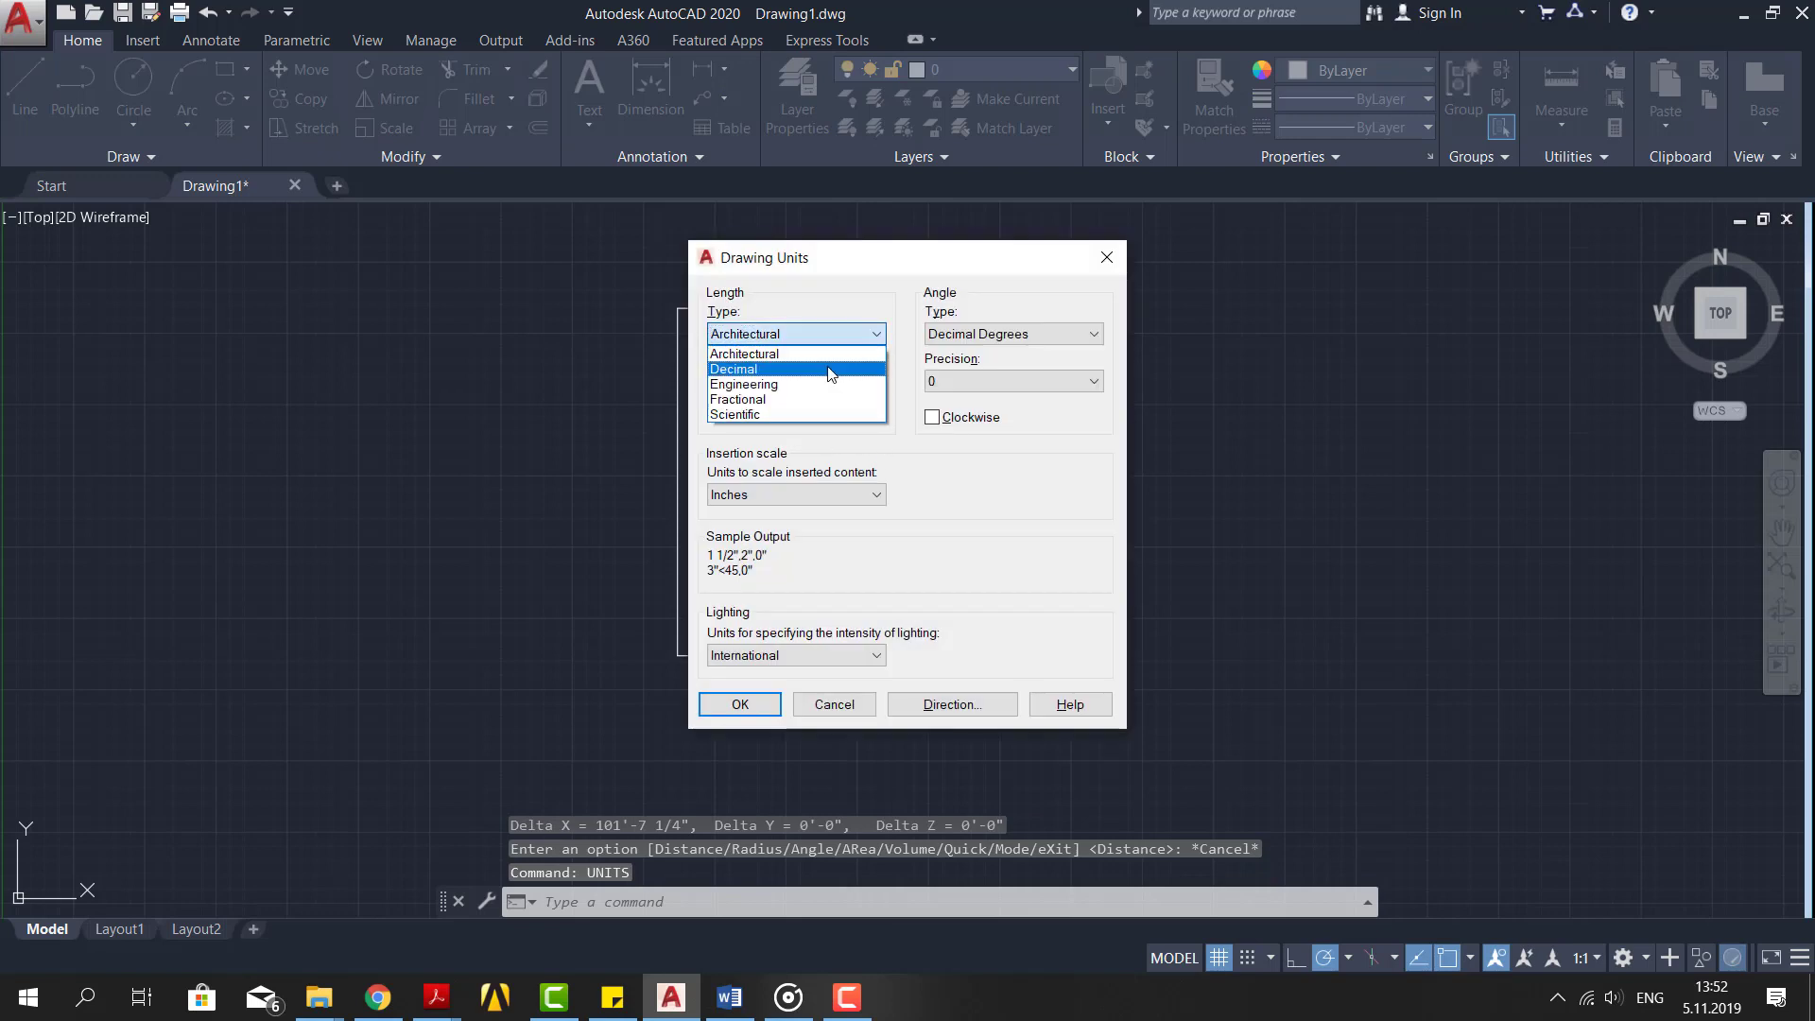
click(830, 370)
click(840, 494)
click(785, 593)
click(760, 706)
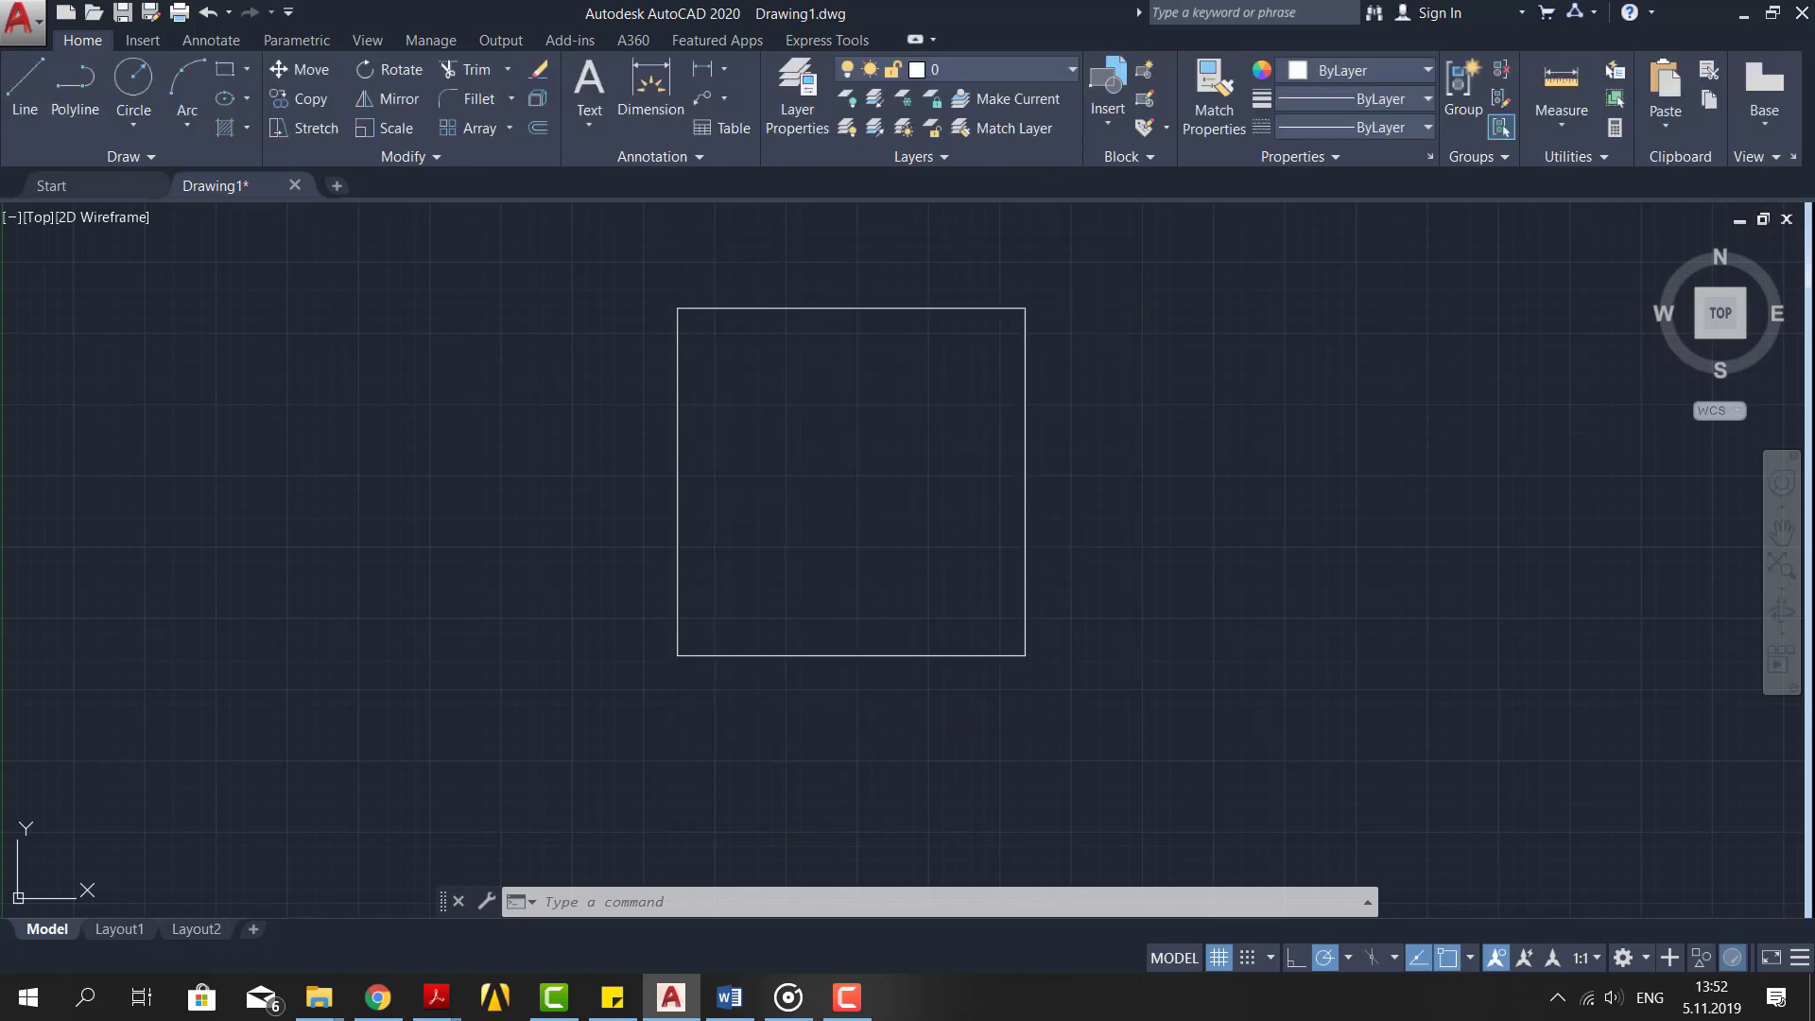
Step: Measure the square's top edge between its corners, reading 1219.20
click(1561, 81)
click(677, 307)
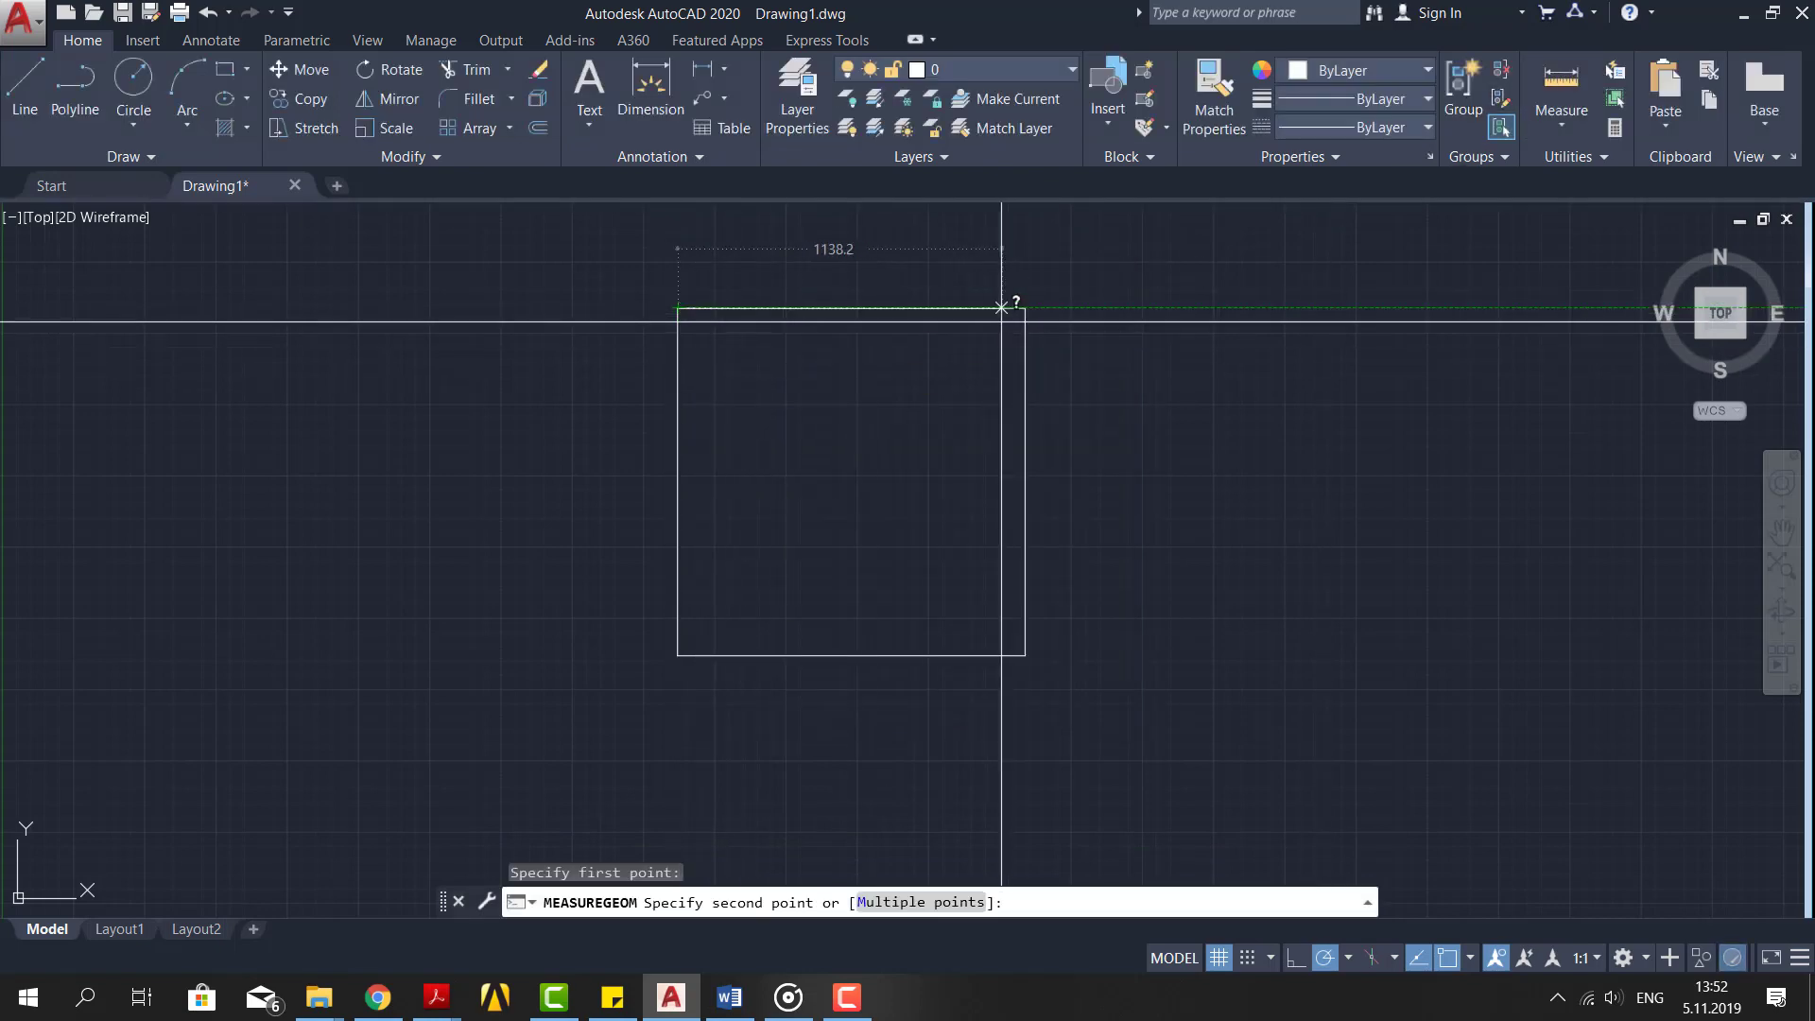
click(1026, 308)
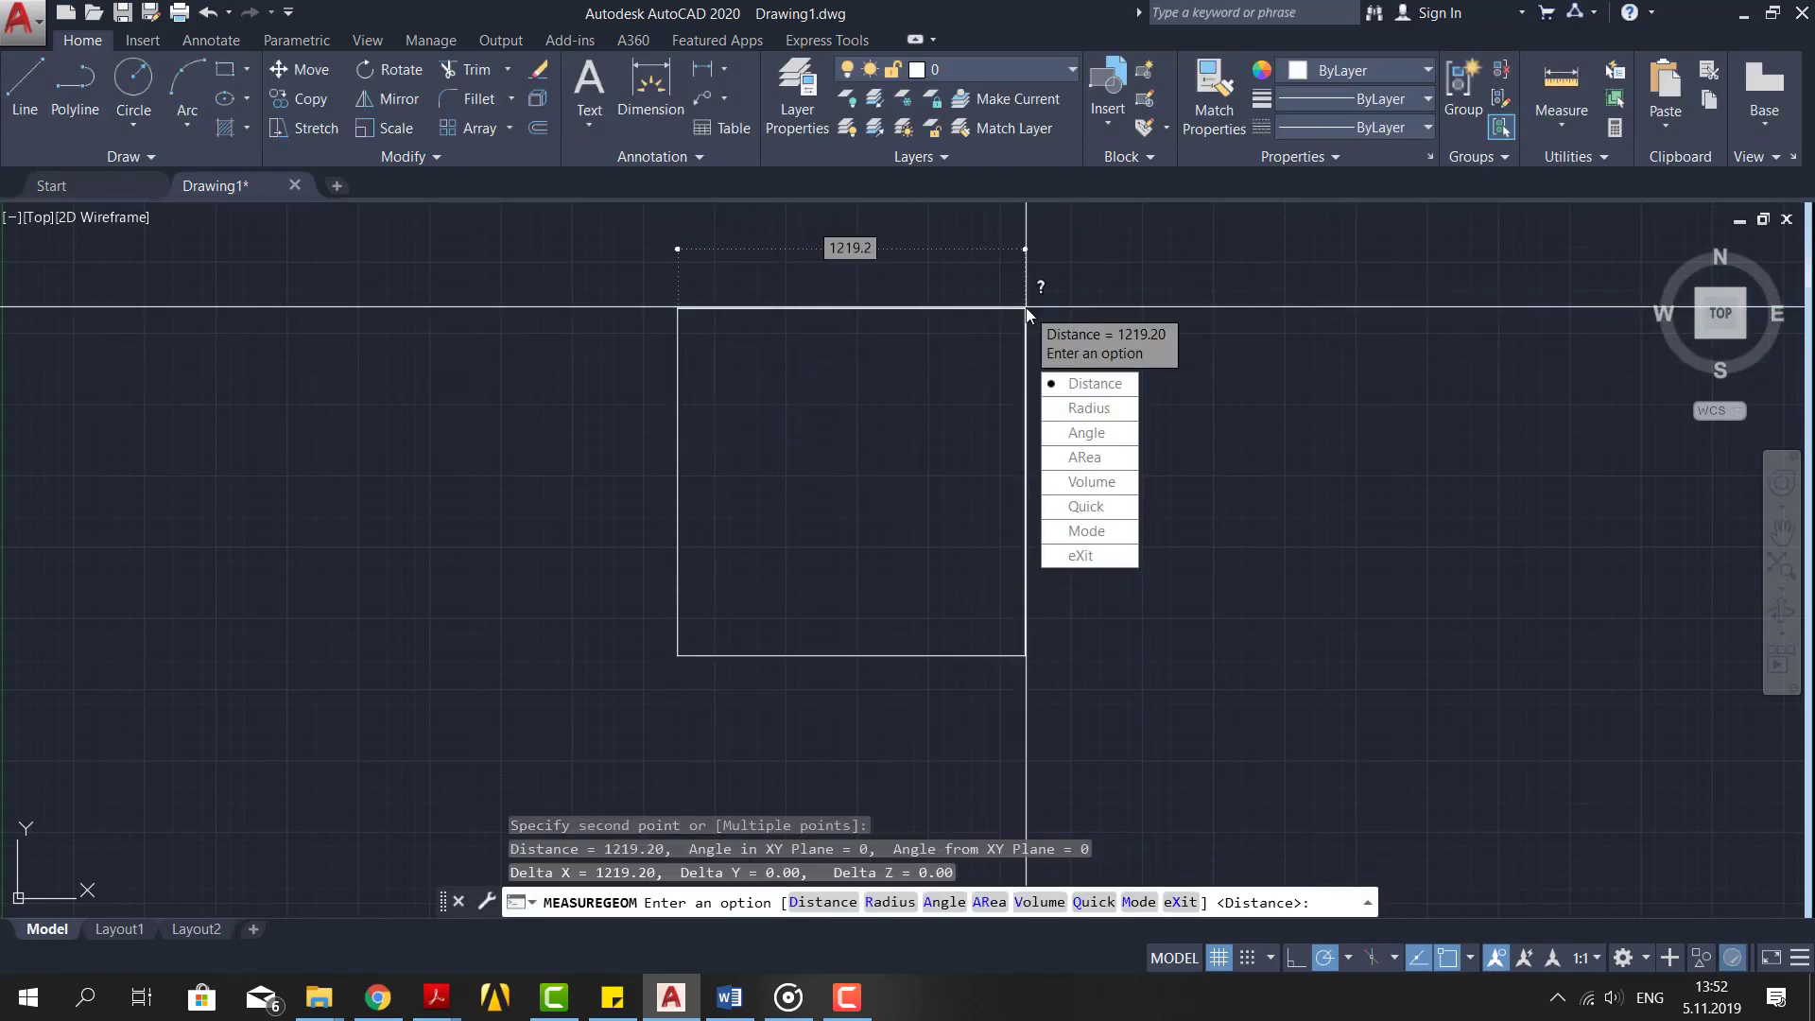